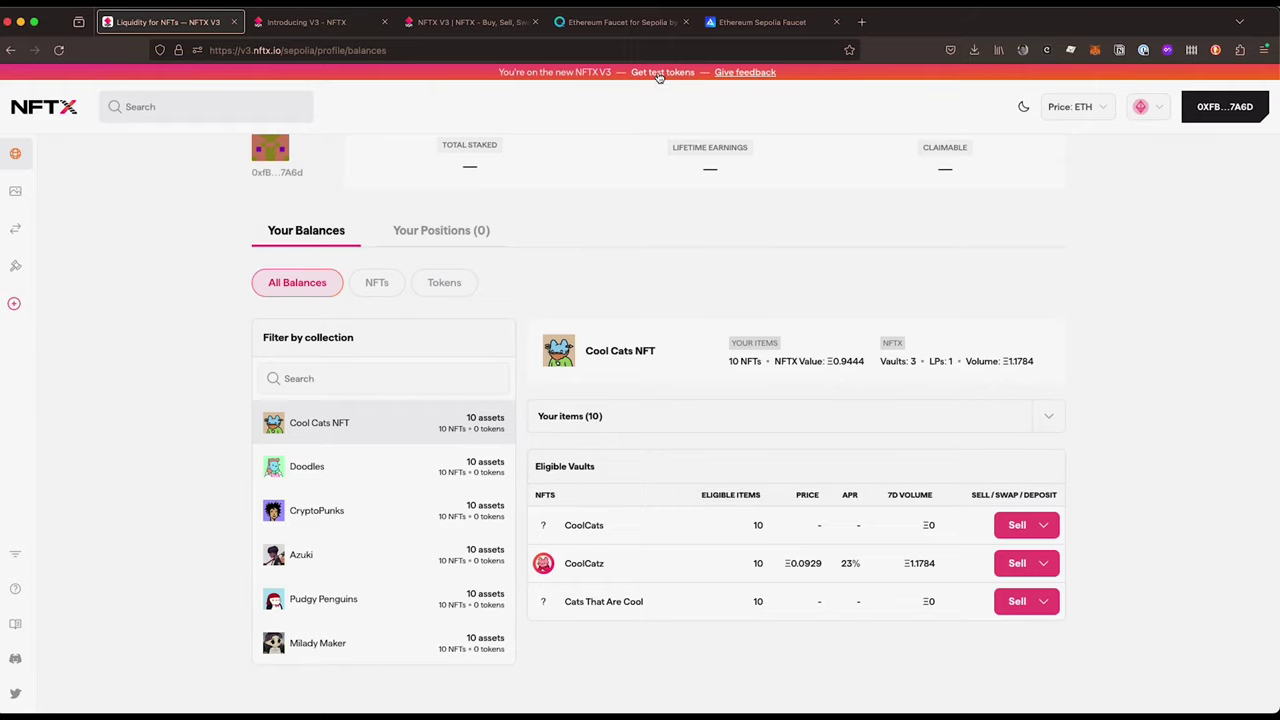
Filter balances to CryptoPunks, then expand and collapse Your items (10).
scroll(670, 221, up, 2)
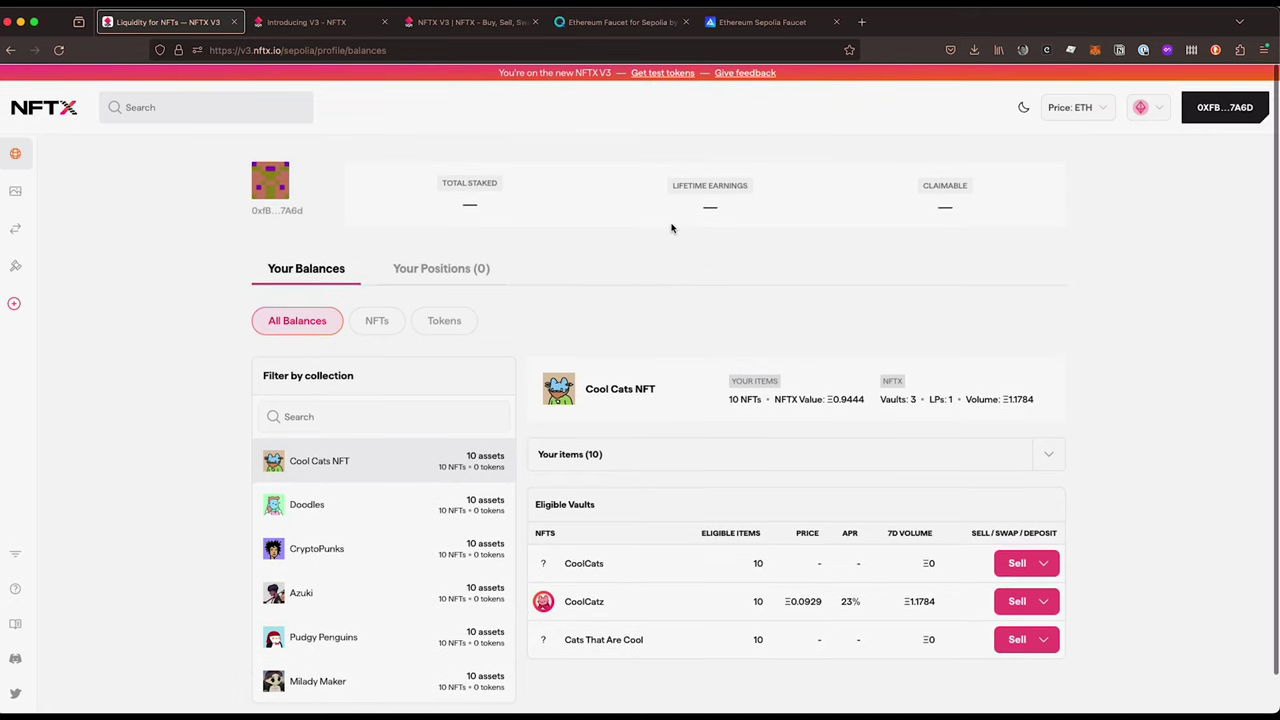
scroll(220, 273, down, 2)
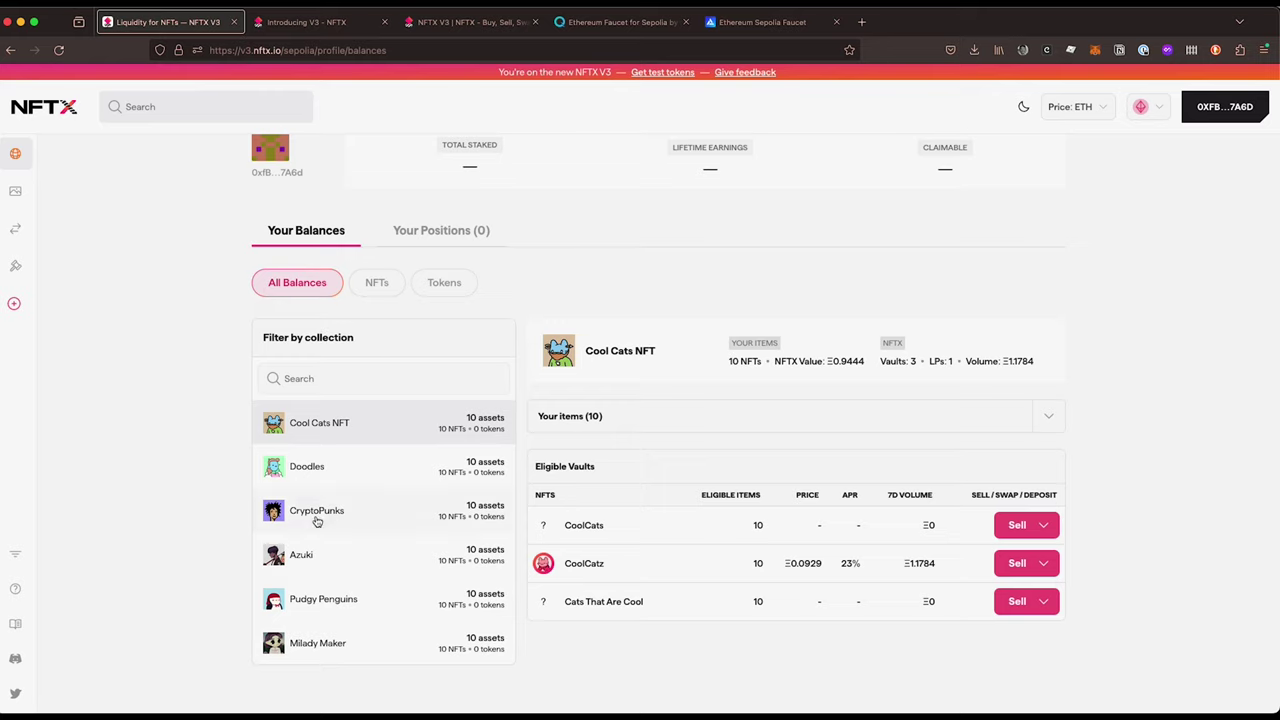
click(316, 521)
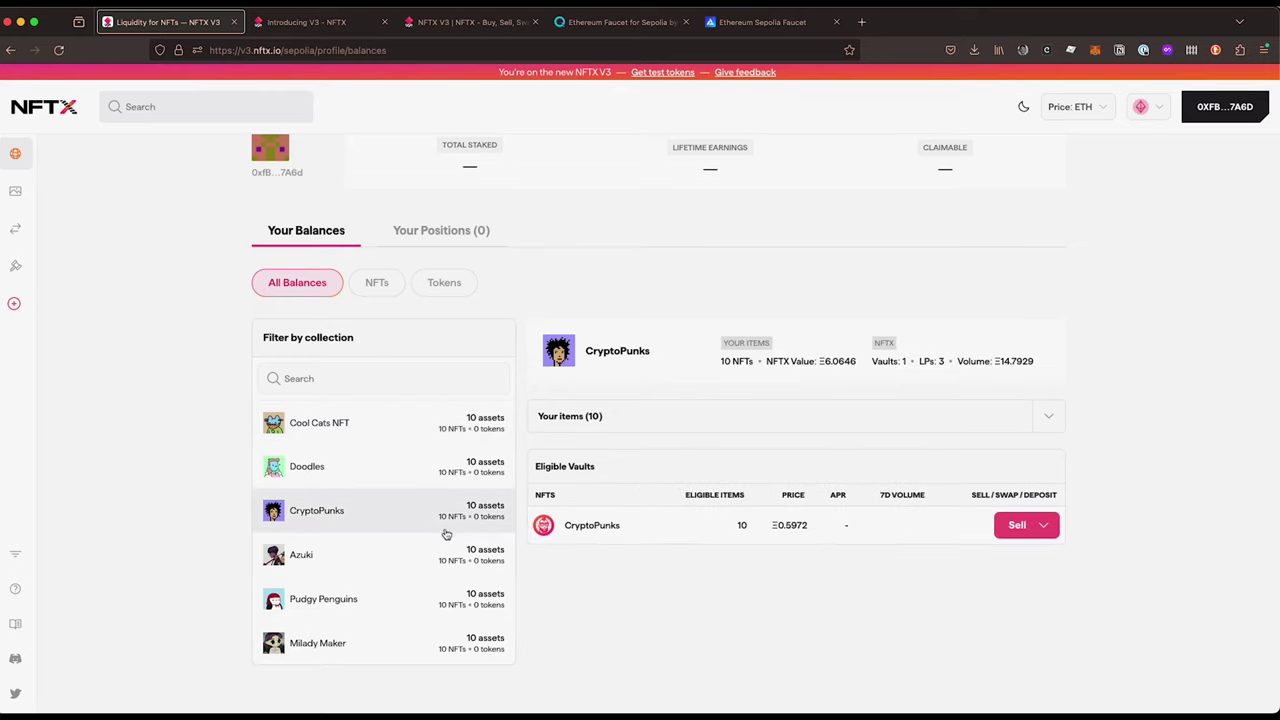
click(696, 416)
click(657, 424)
Highlight the eligible CryptoPunks vault price of Ξ0.5972.
click(787, 530)
drag(771, 527, 813, 530)
click(813, 530)
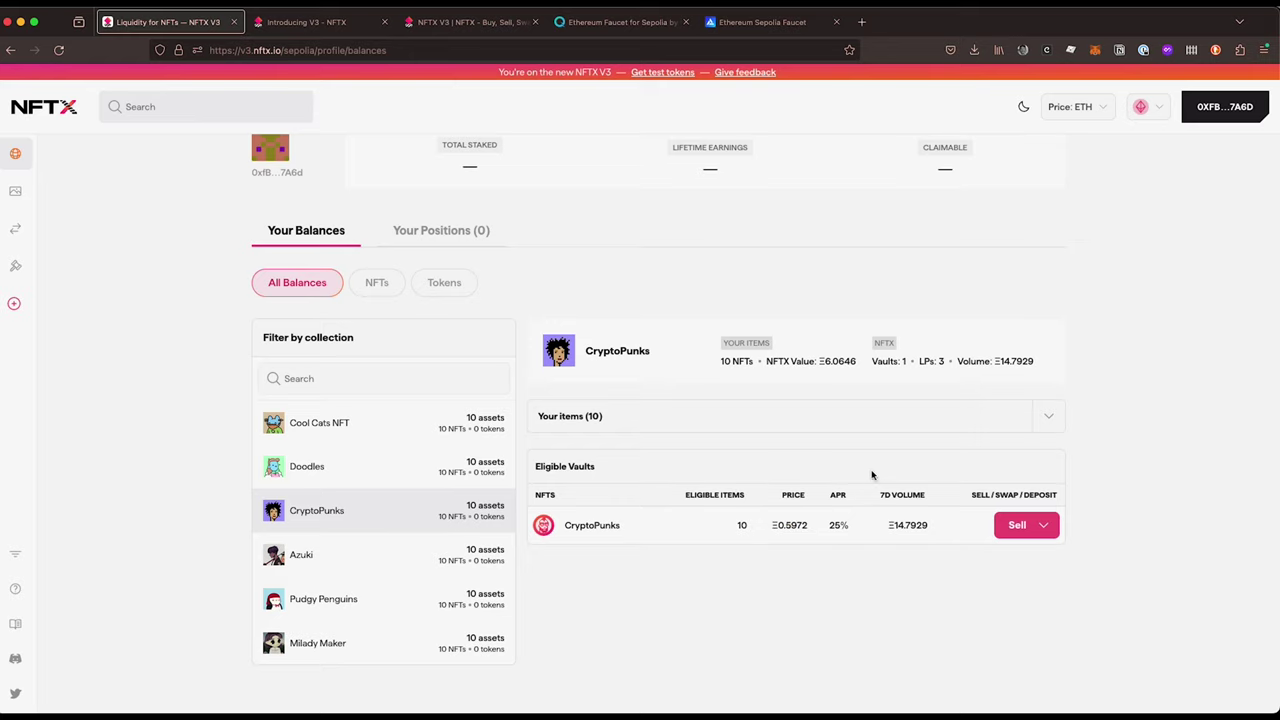
Check the wallet's account options and MetaMask balance, then glance at the Sell/Swap/Deposit menu.
click(1203, 110)
click(1143, 273)
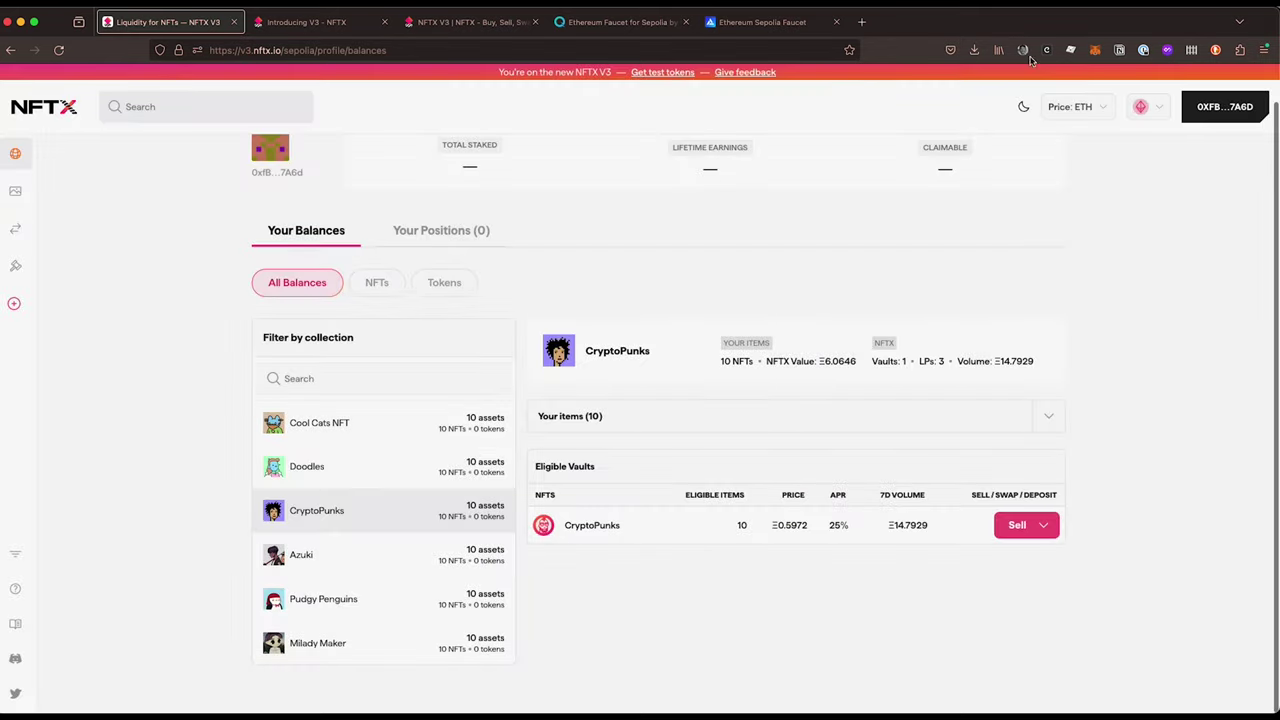
click(1095, 49)
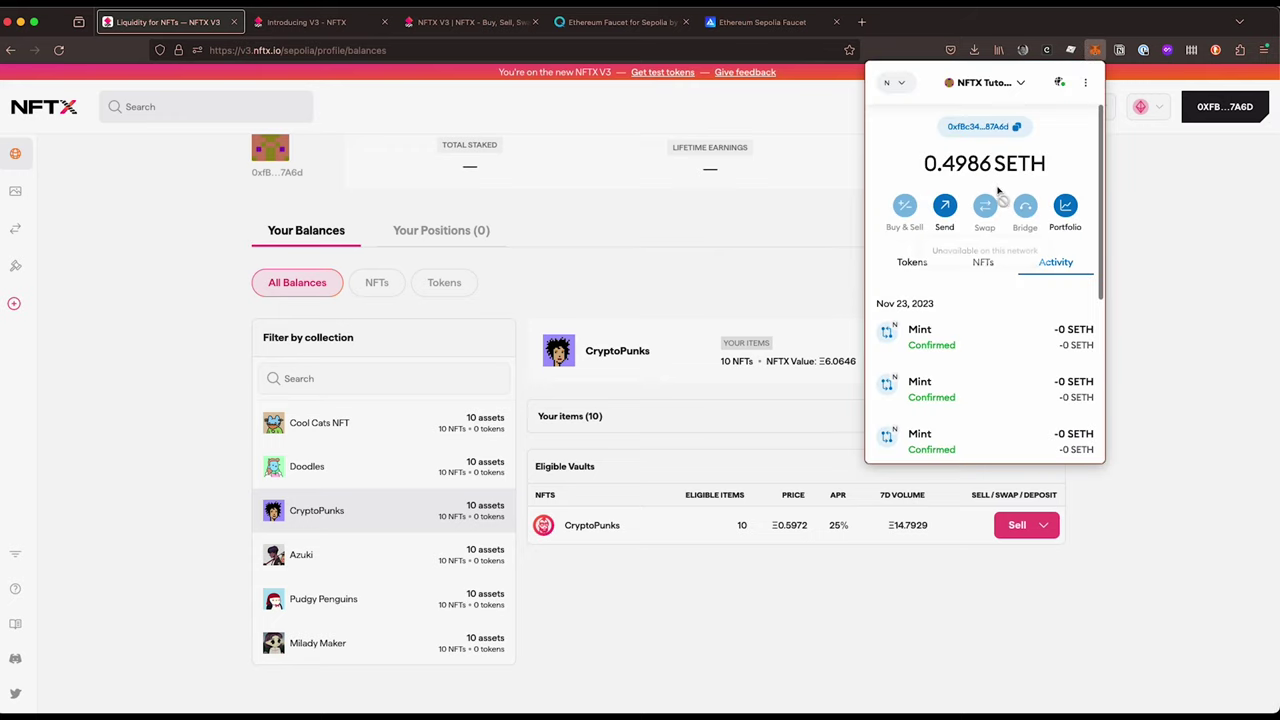
click(792, 297)
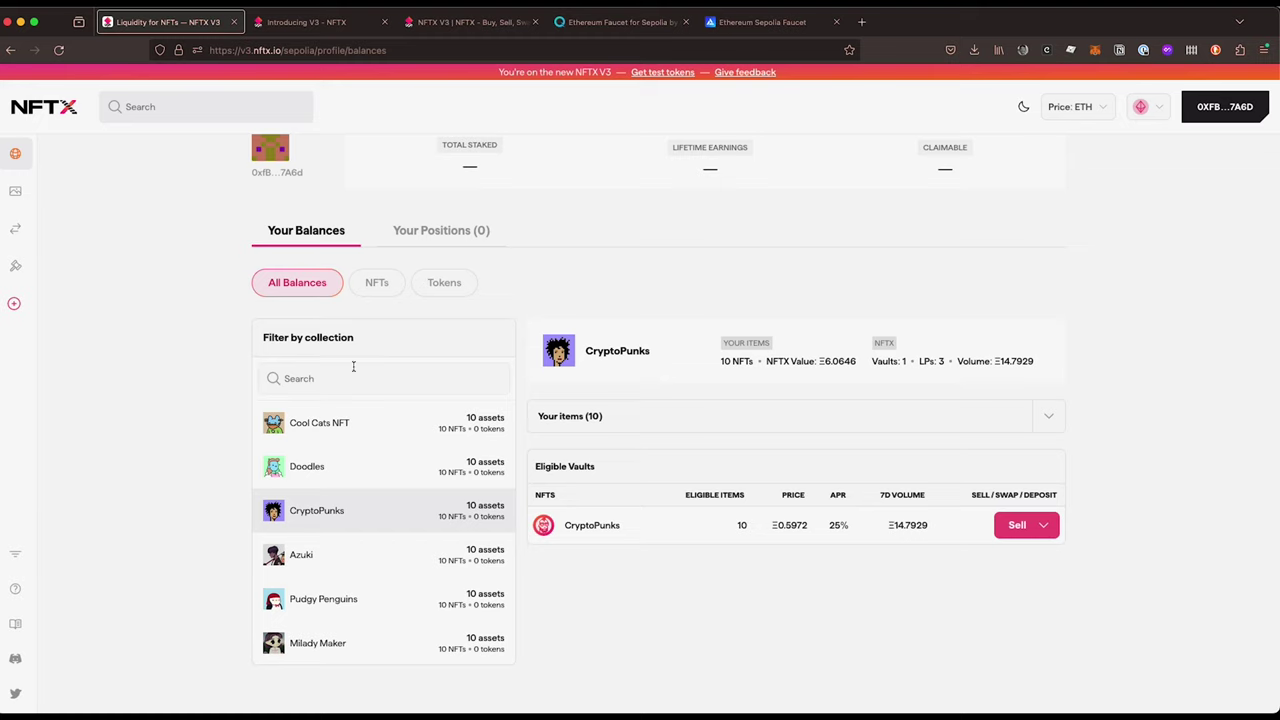
click(1024, 527)
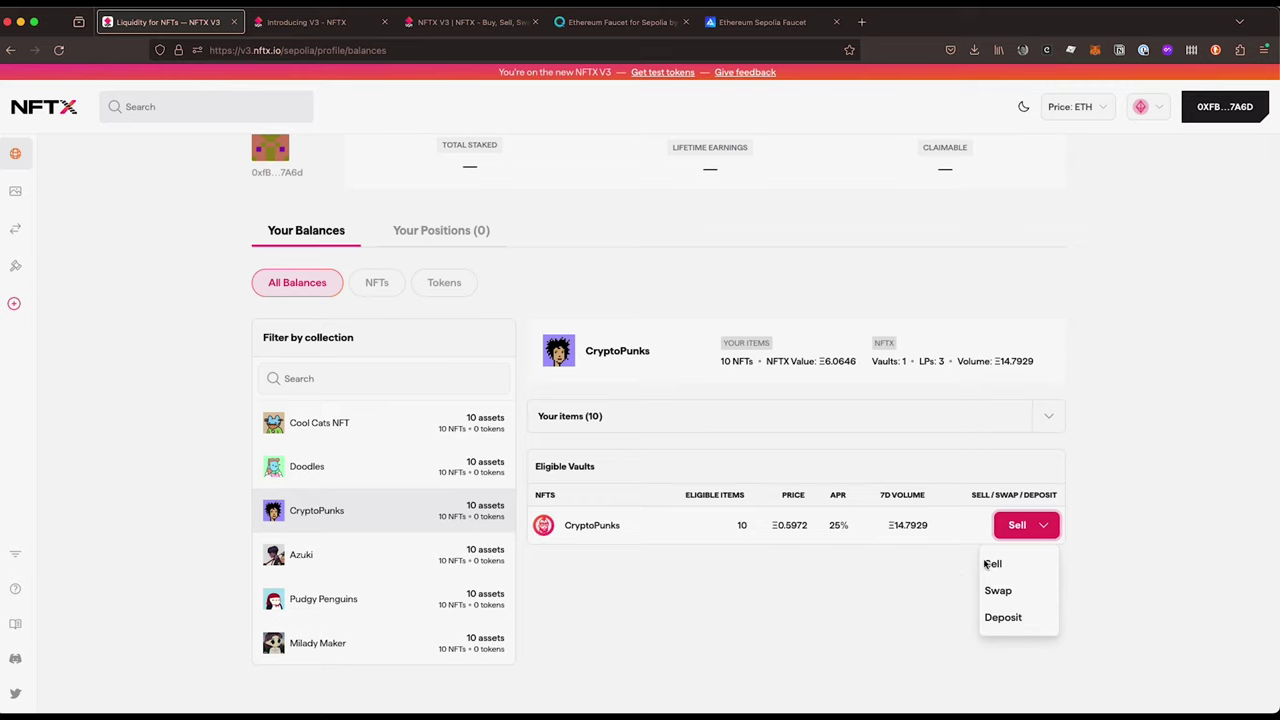
click(794, 580)
Open CryptoPunks from All Collections and show my ten items, #57 to #66.
mouse_move(8, 196)
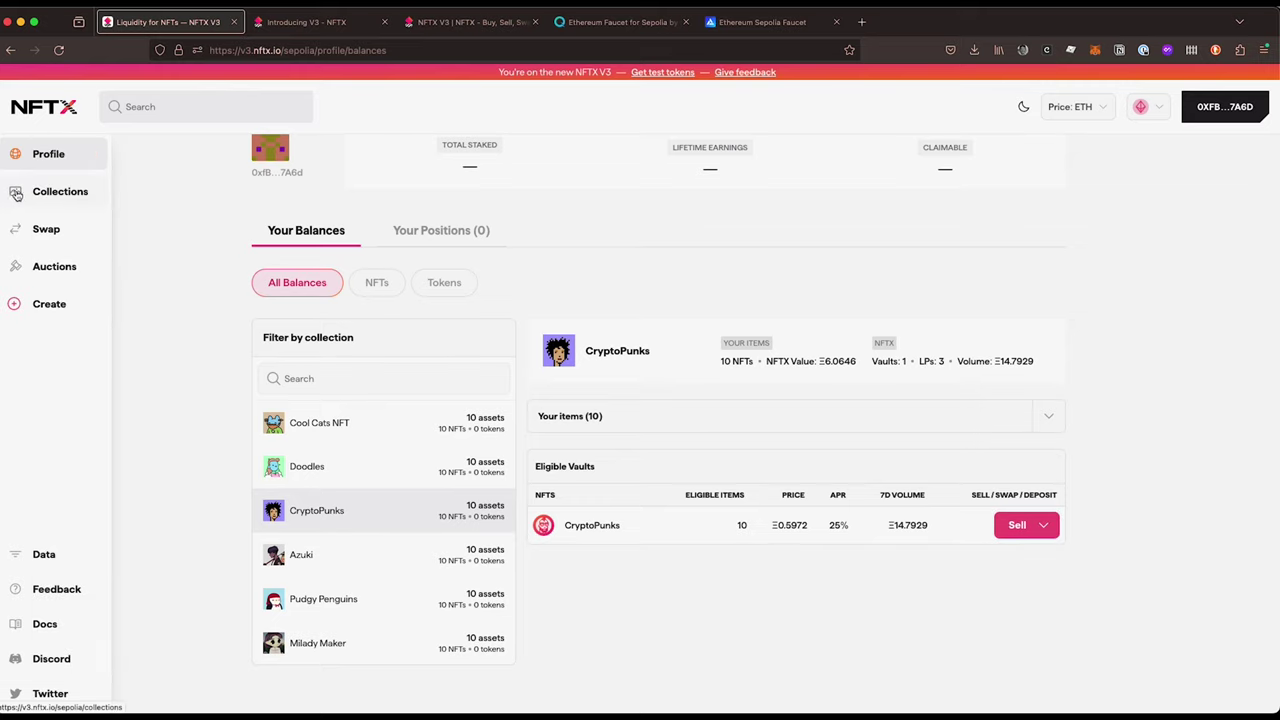
click(33, 196)
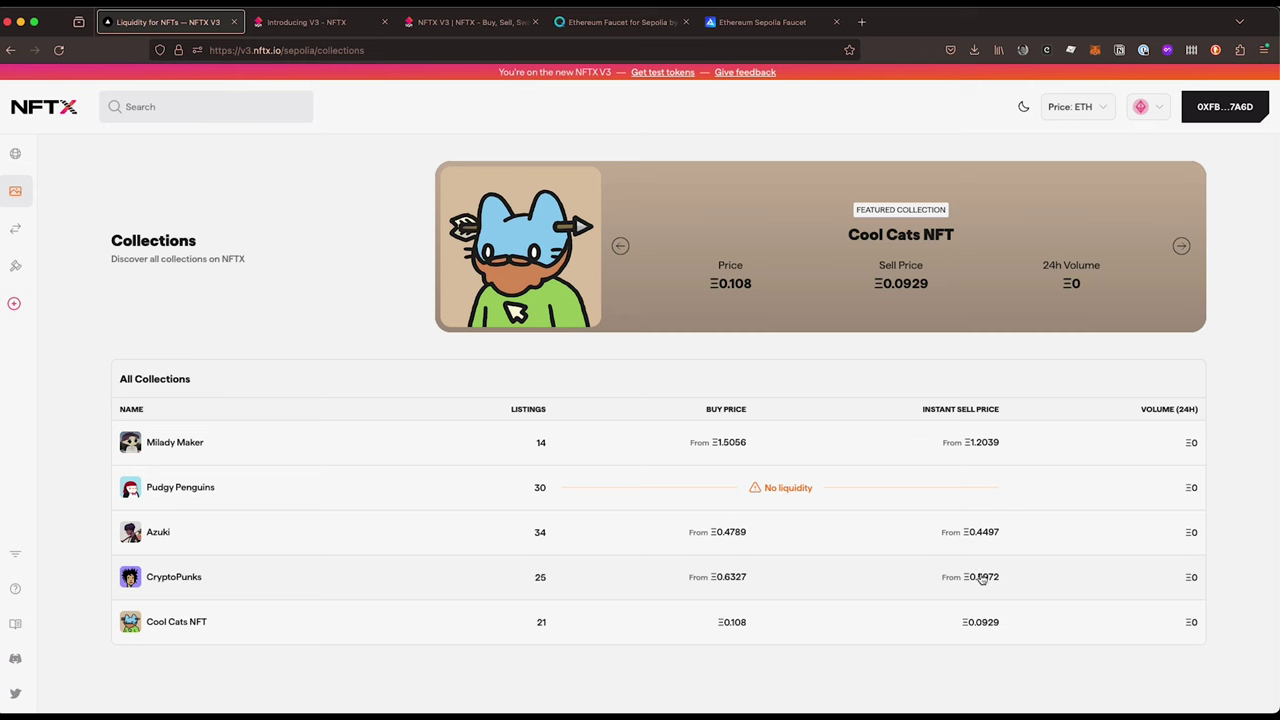
click(155, 580)
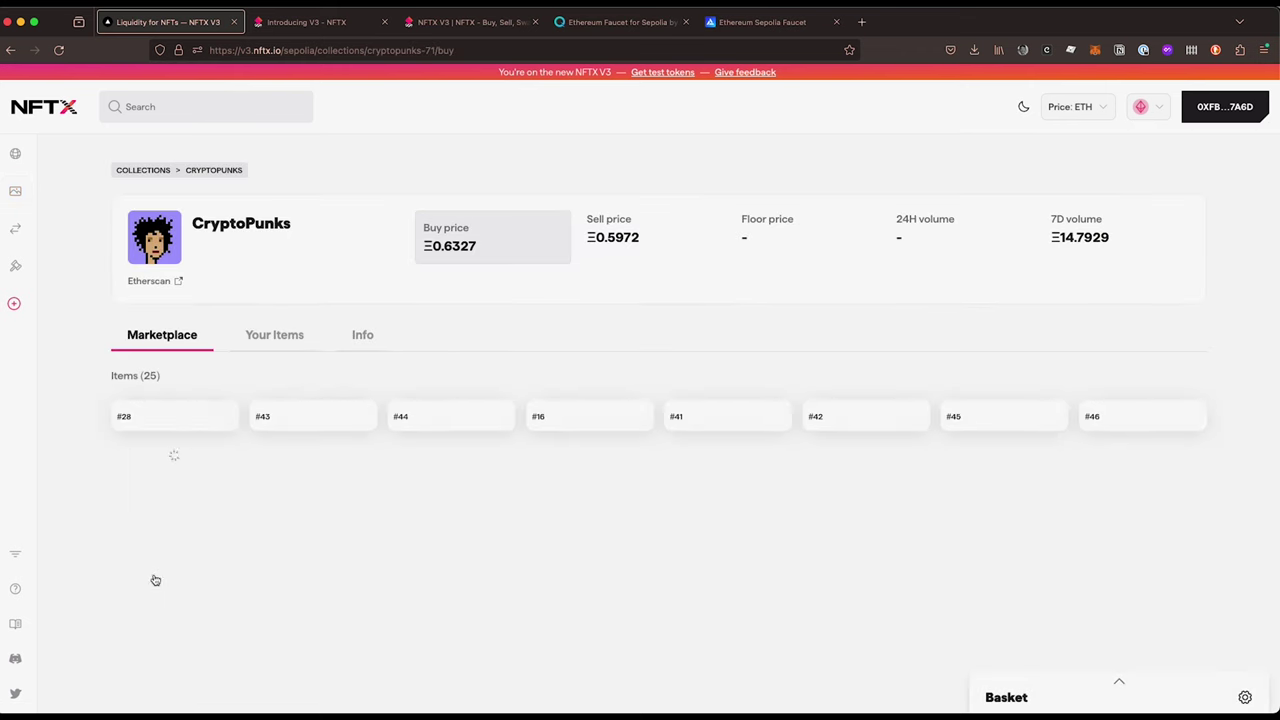
scroll(240, 423, down, 1)
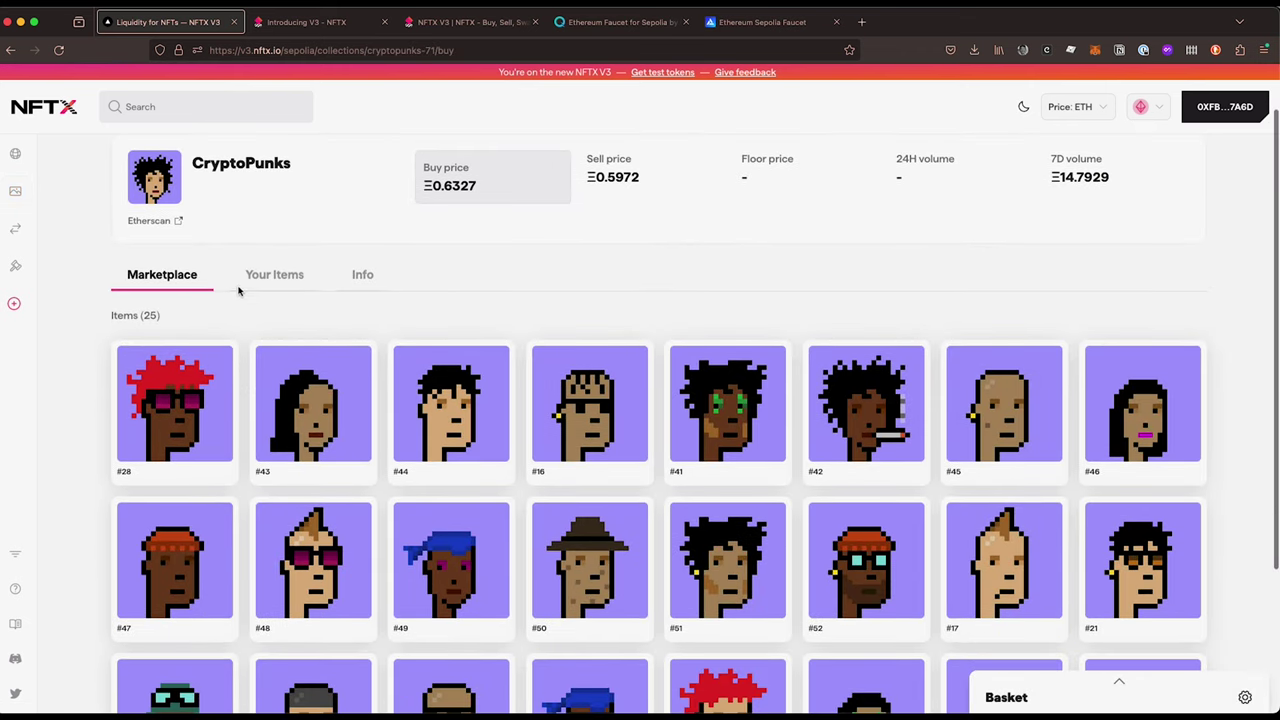
click(277, 281)
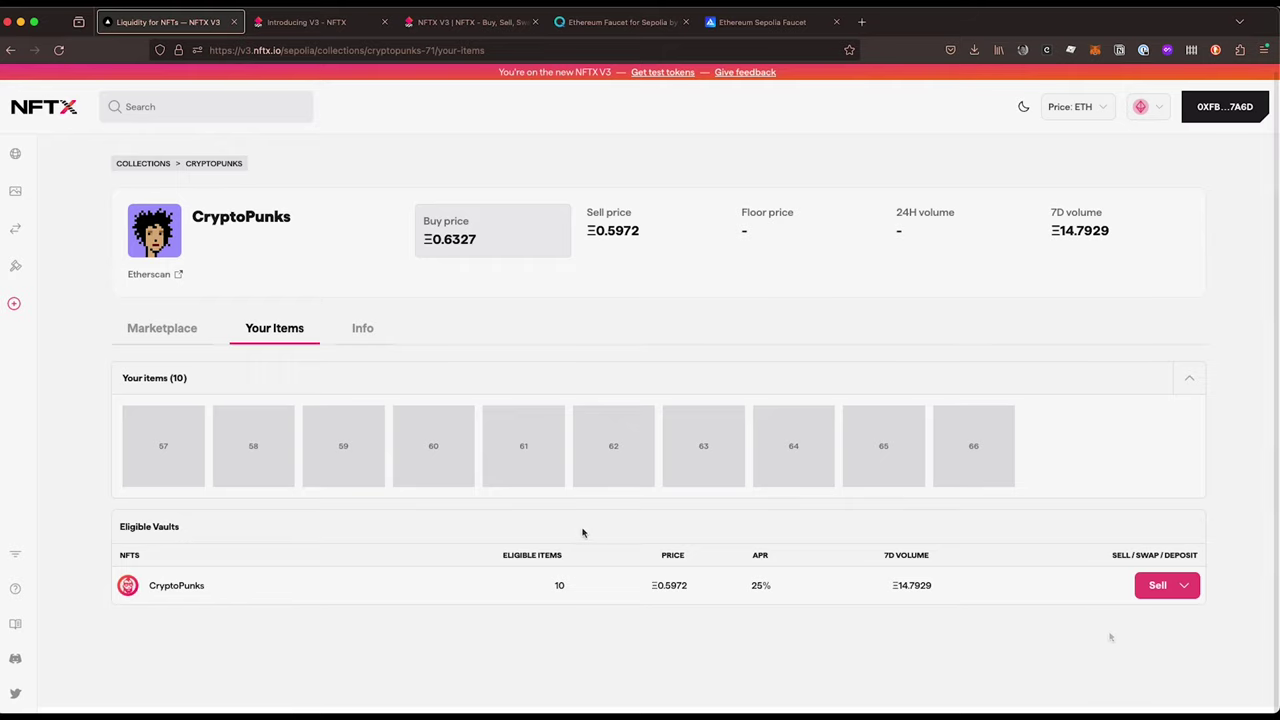
Choose Sell and select CryptoPunks #57 and #58 to swap into the vault for ETH.
click(1157, 590)
click(1137, 624)
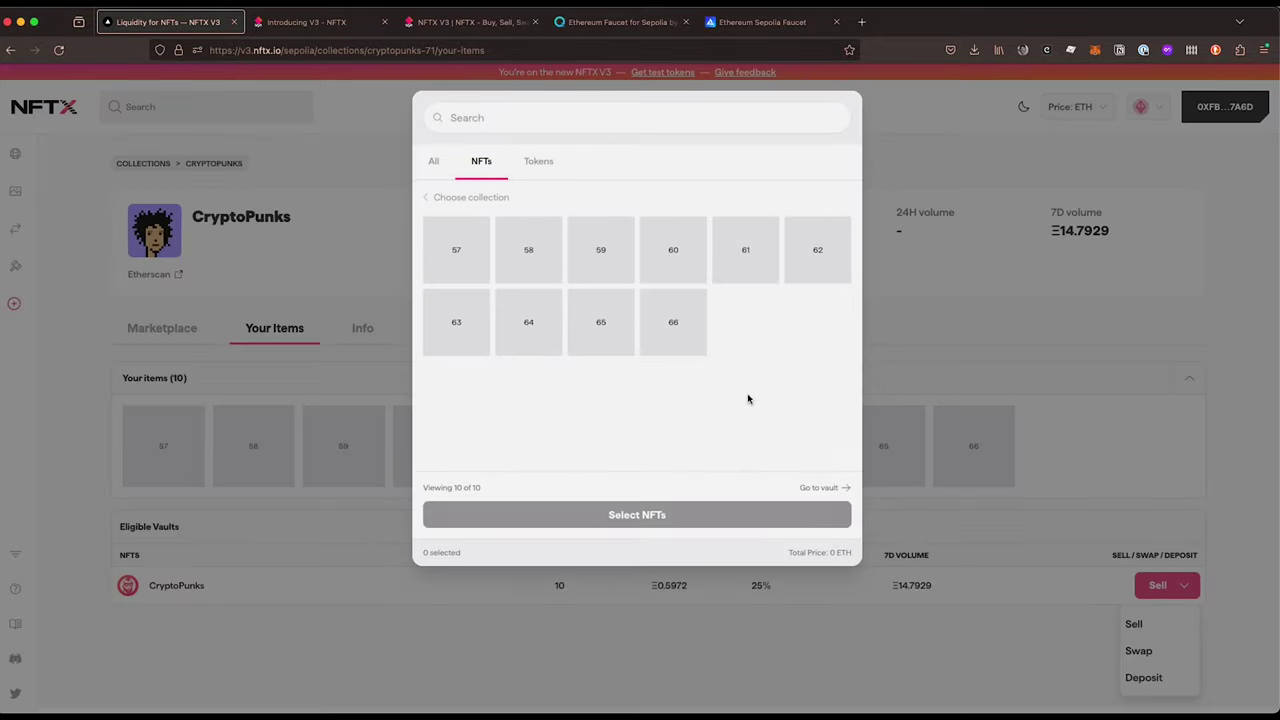
click(457, 258)
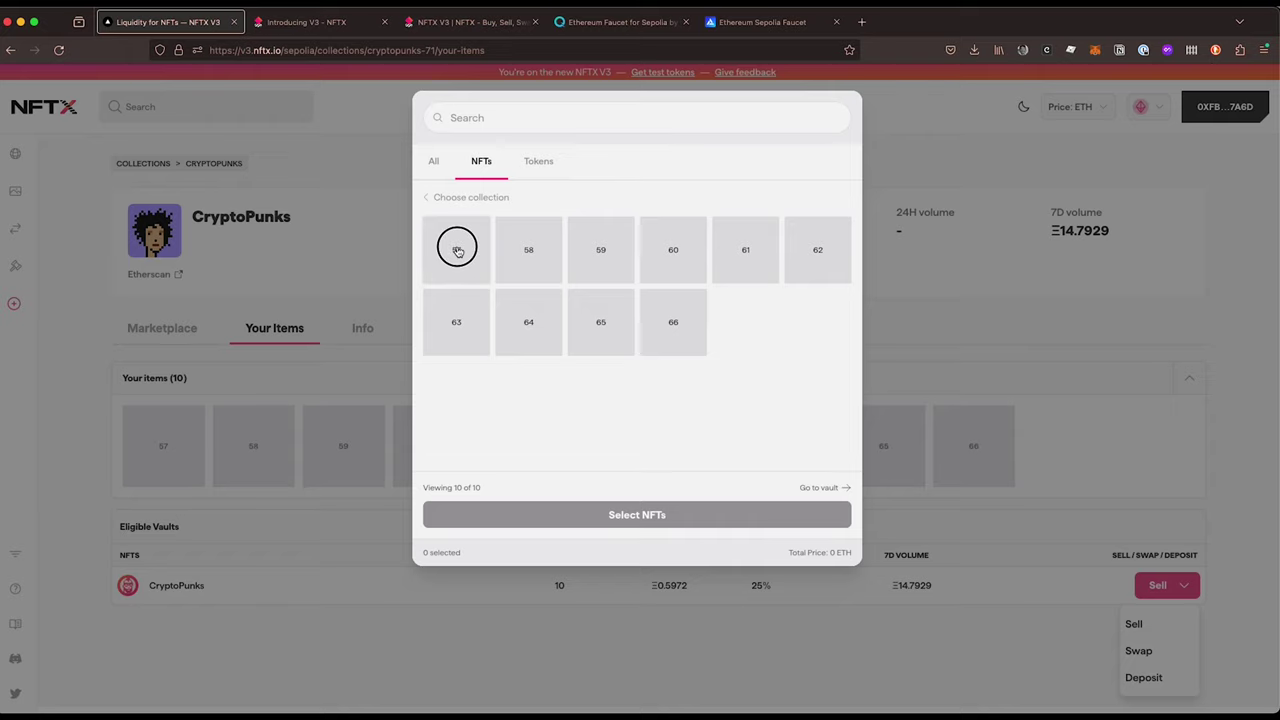
click(531, 251)
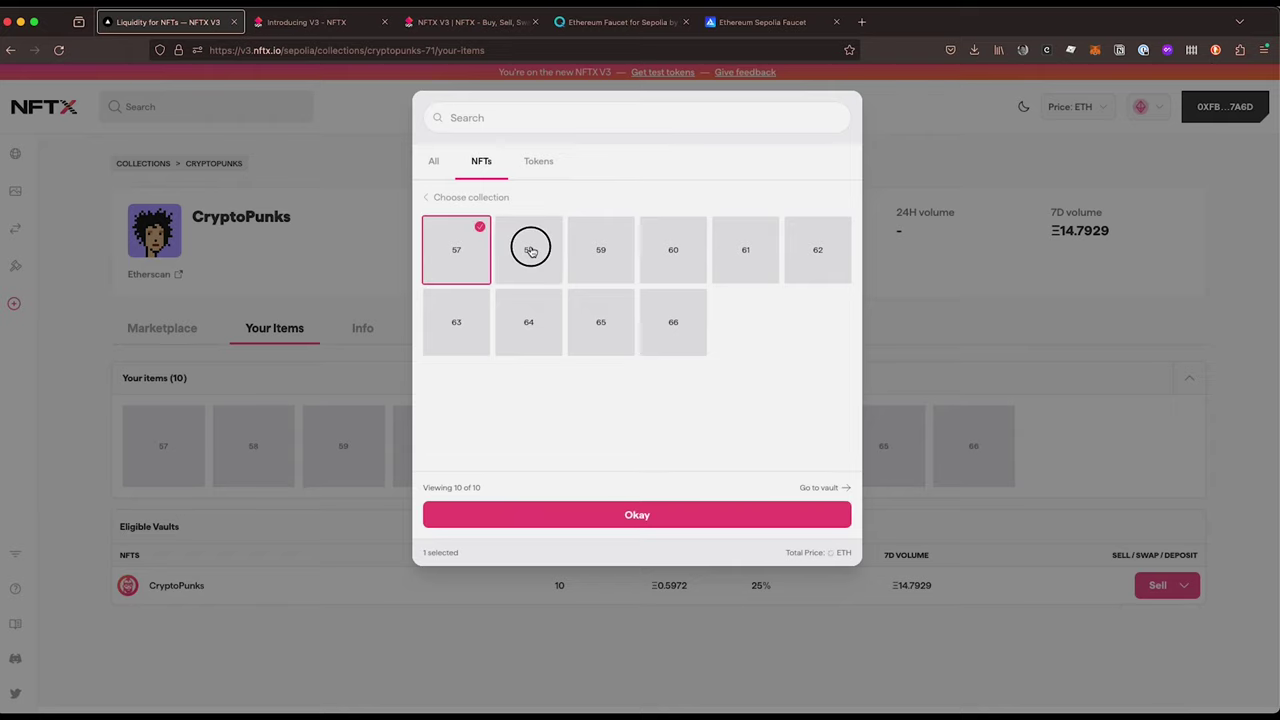
click(591, 518)
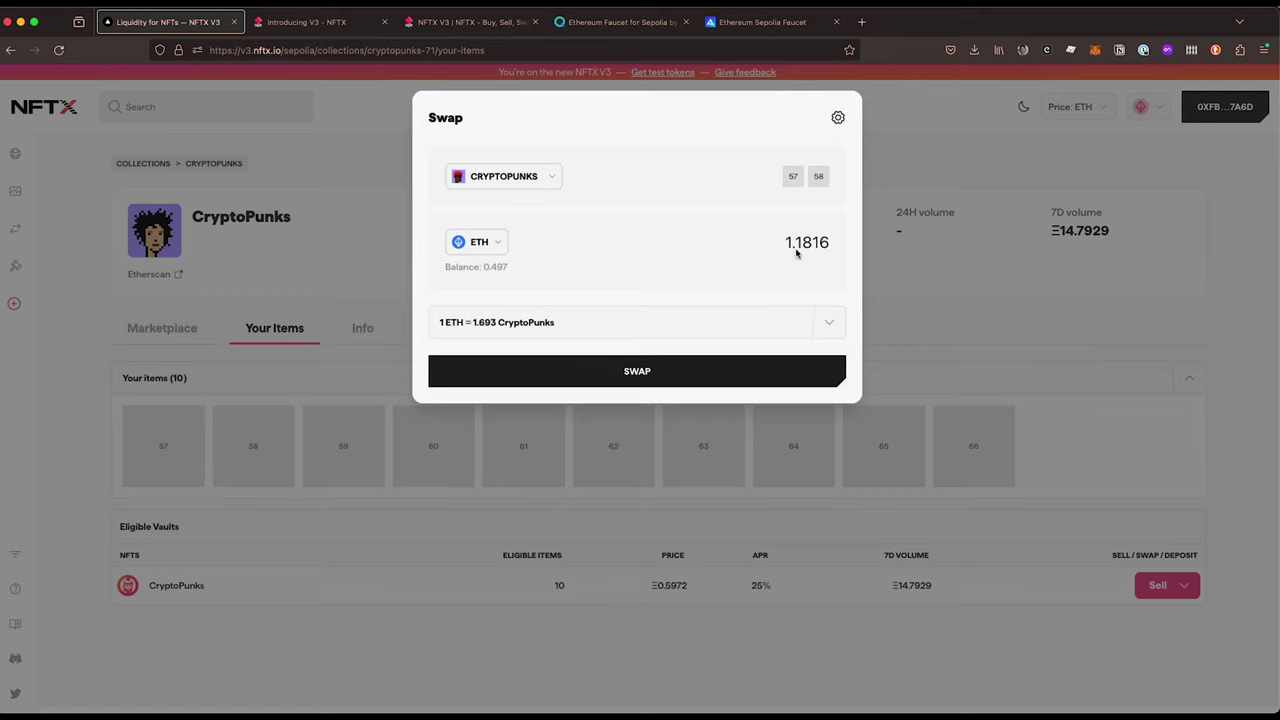
Expand the quote details and set slippage tolerance to 0.5% after trying 0.1%.
click(659, 331)
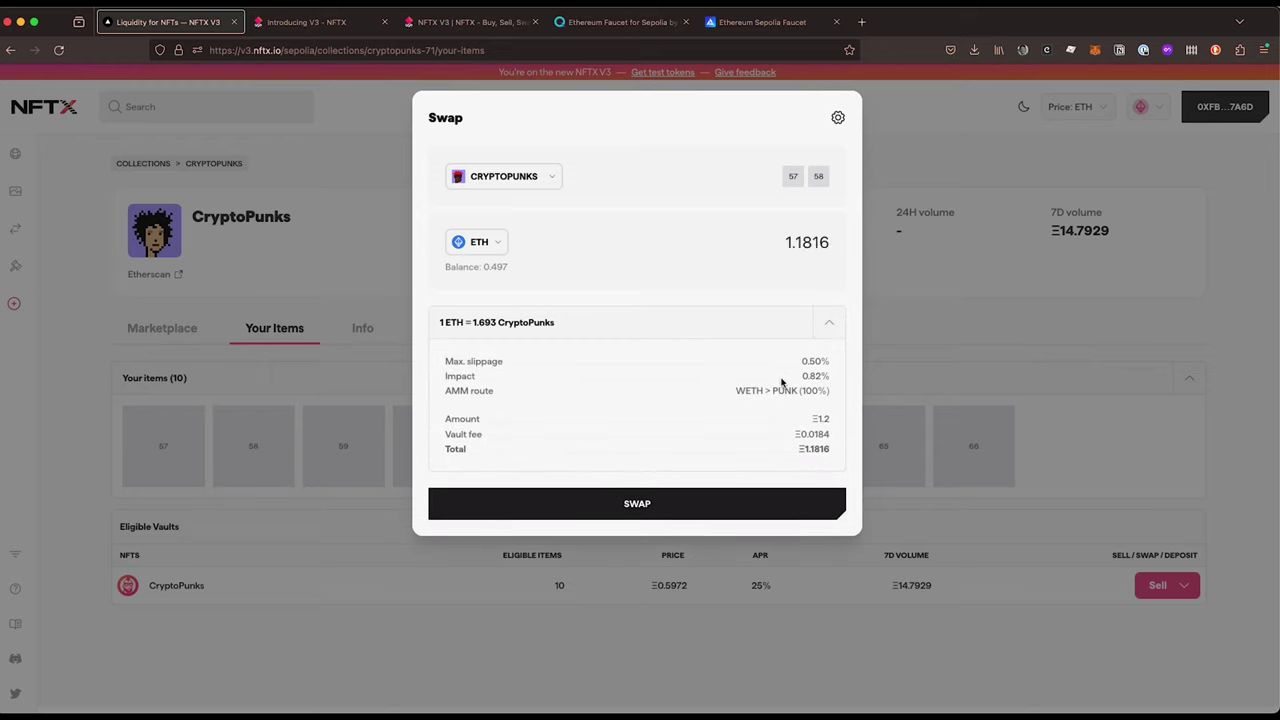
click(840, 118)
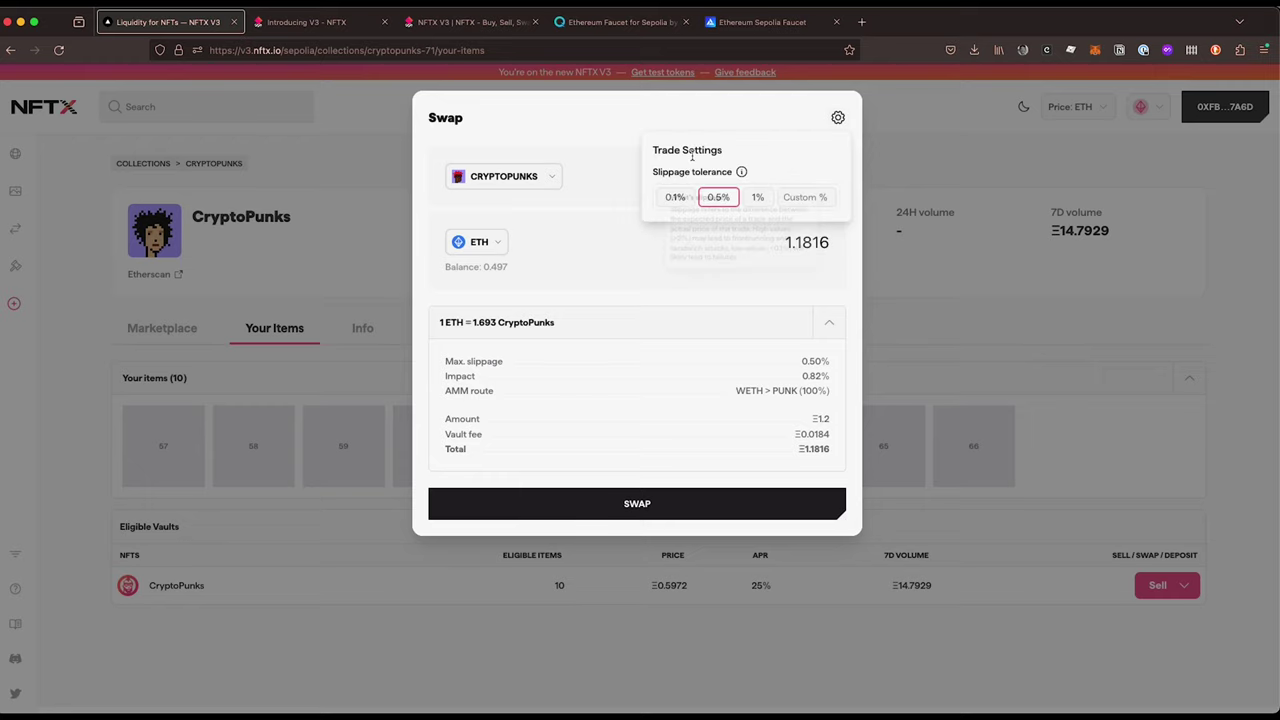
click(672, 197)
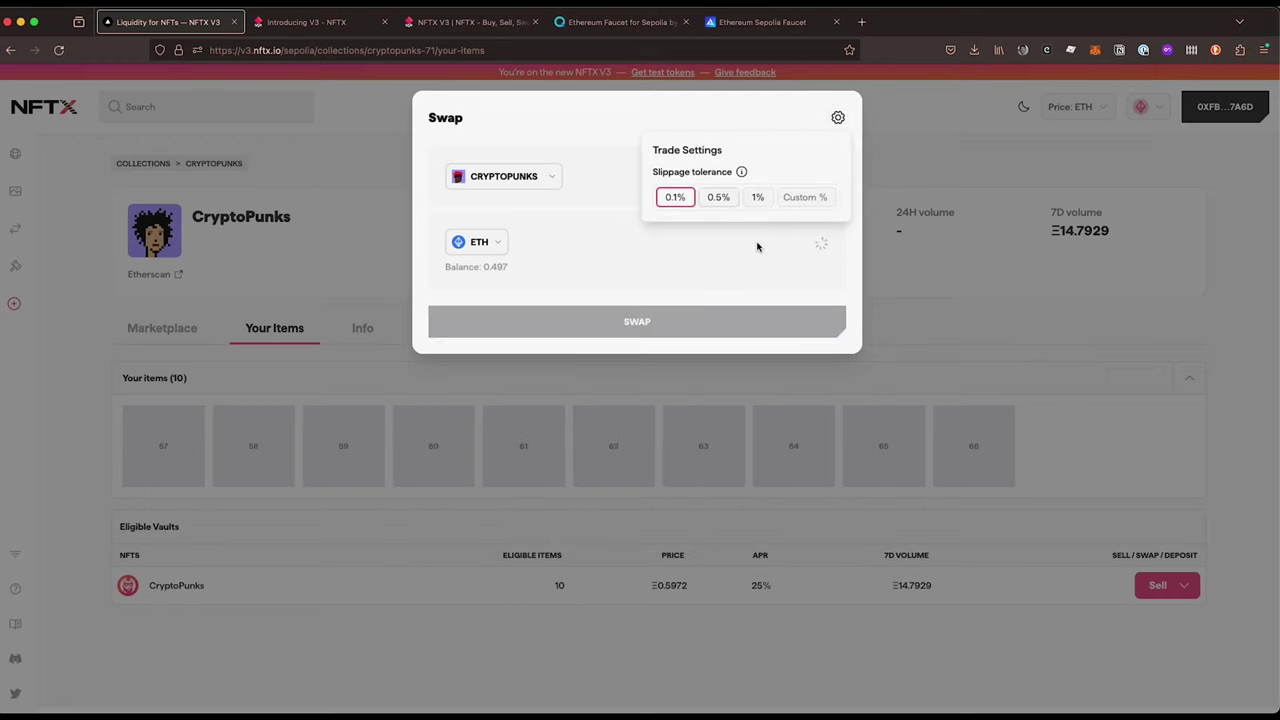
click(713, 195)
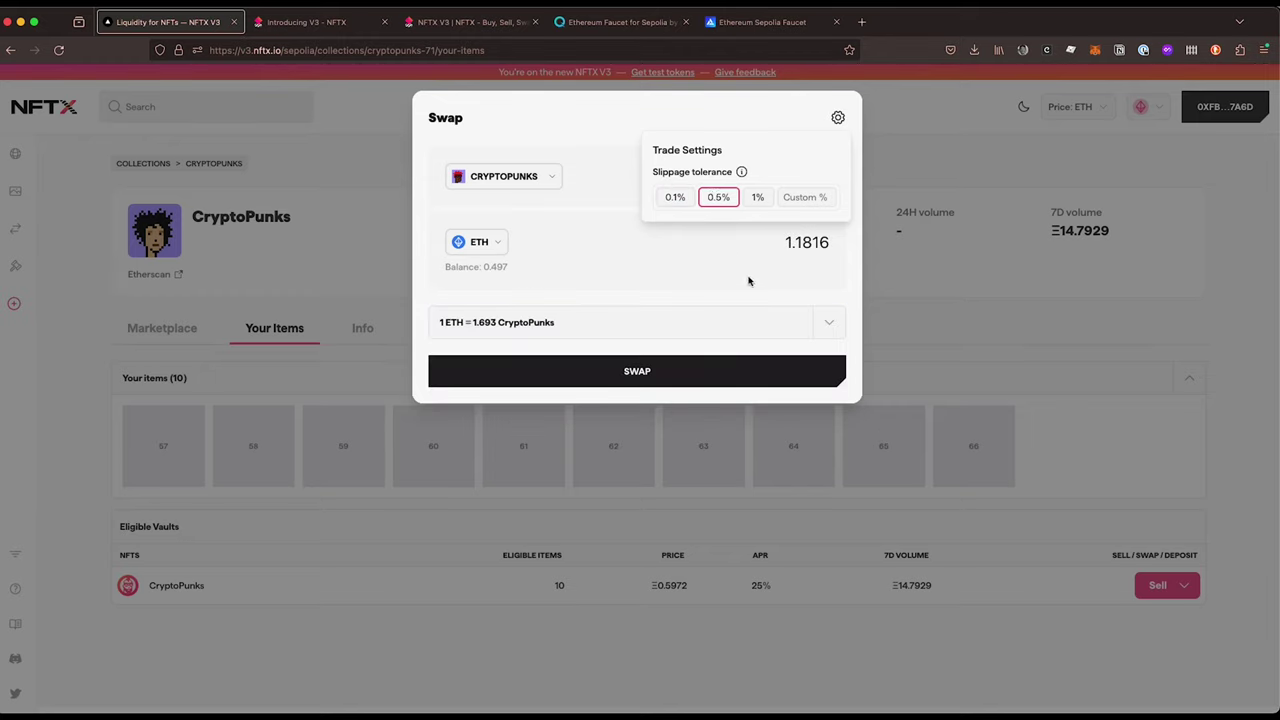
click(750, 326)
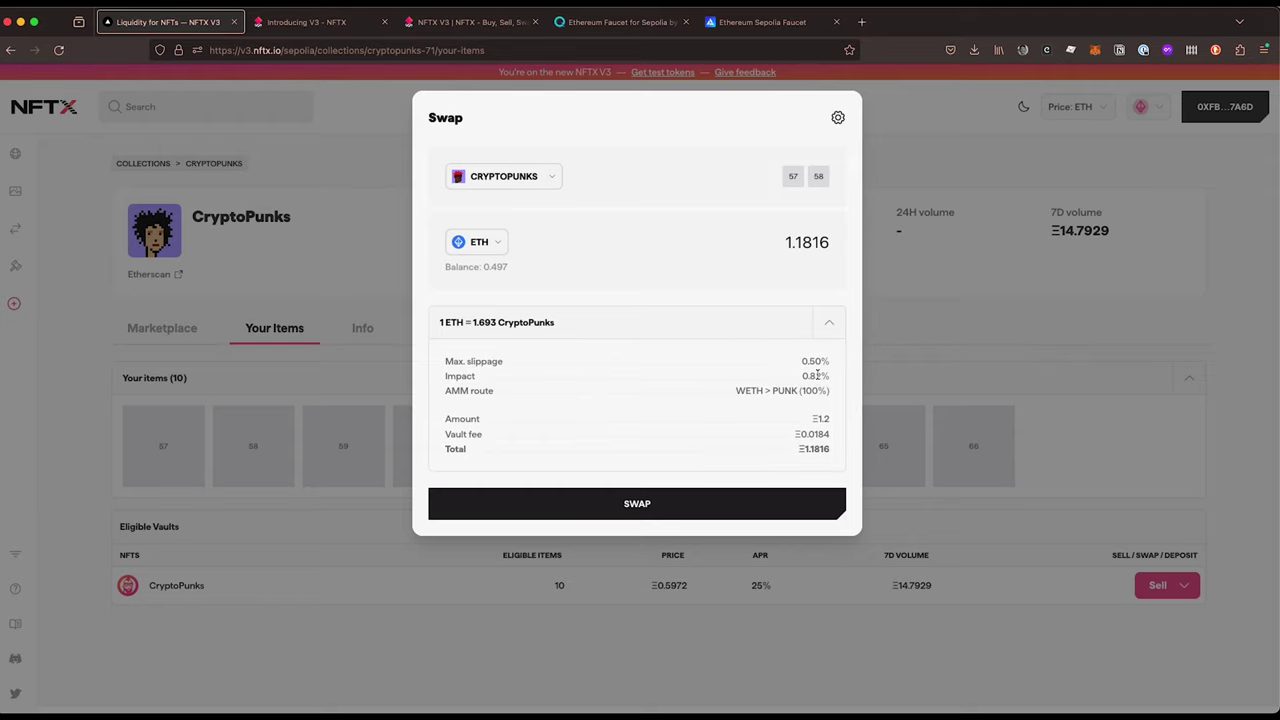
Highlight the Ξ0.0184 vault fee in the fee breakdown.
mouse_move(797, 391)
double_click(818, 433)
click(821, 437)
Submit the swap and approve CryptoPunks transfer access in MetaMask despite the risk warning.
click(640, 504)
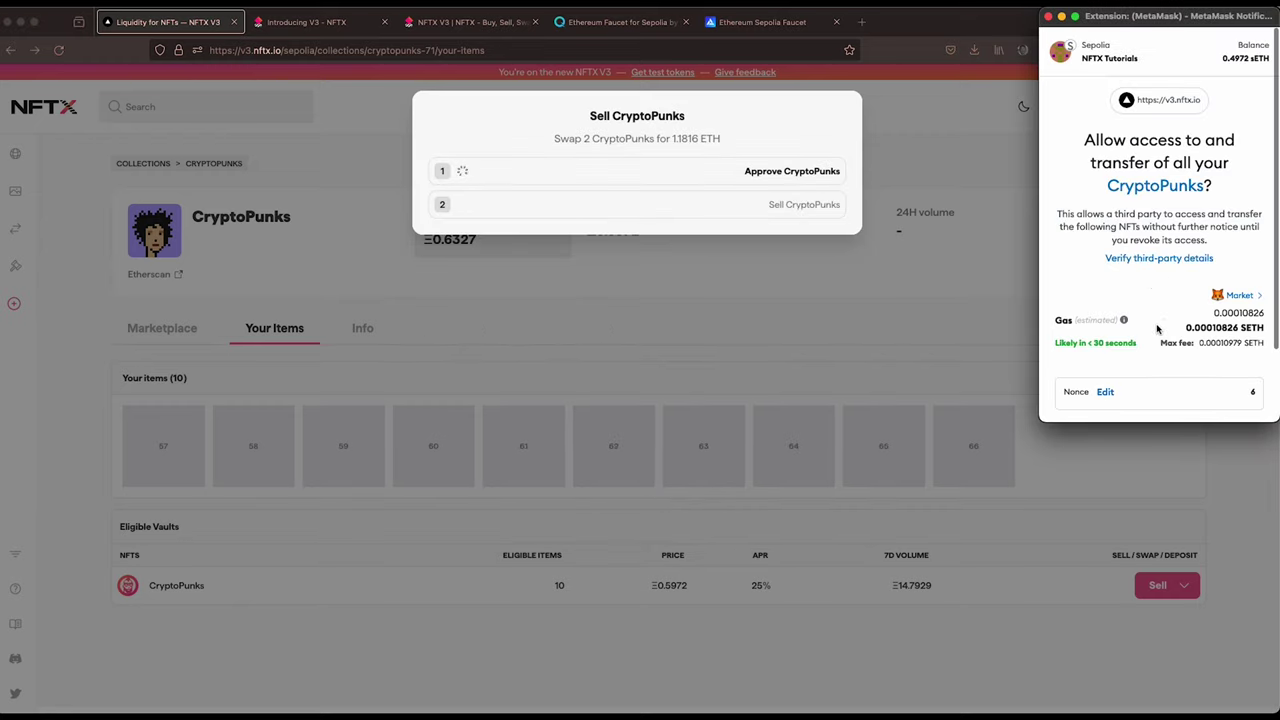
scroll(1155, 300, down, 2)
click(1220, 400)
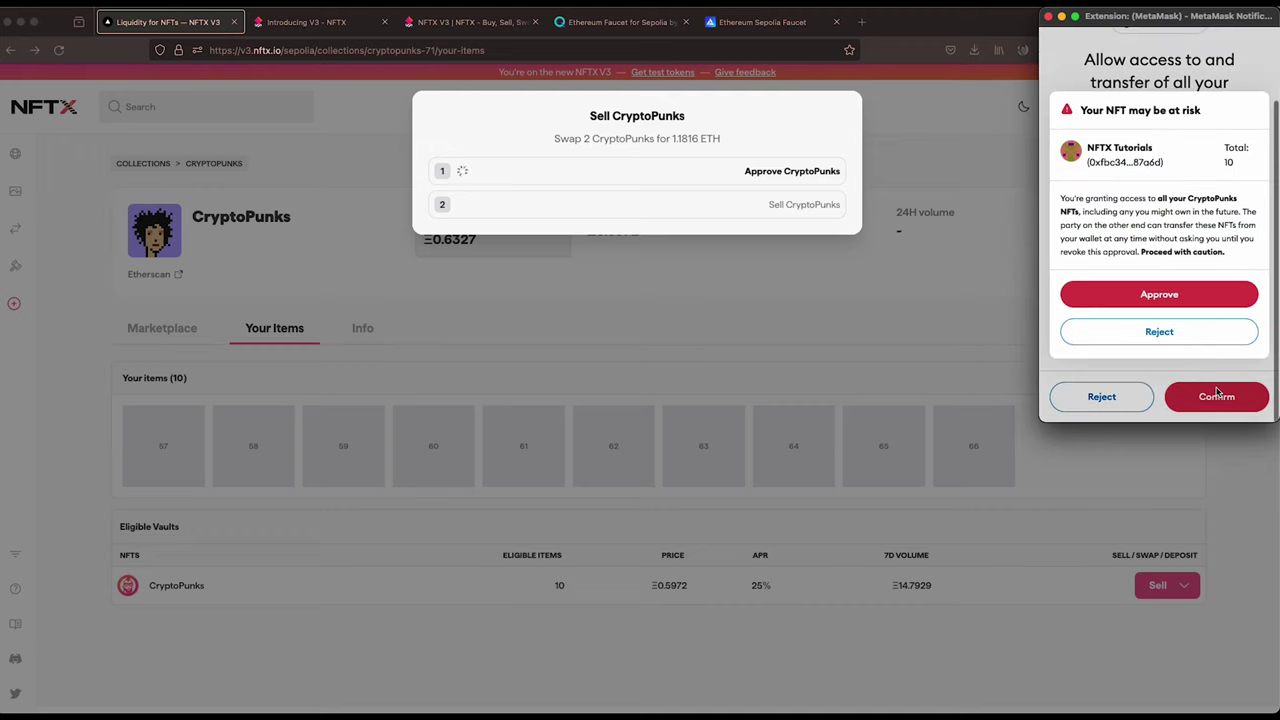
click(1168, 292)
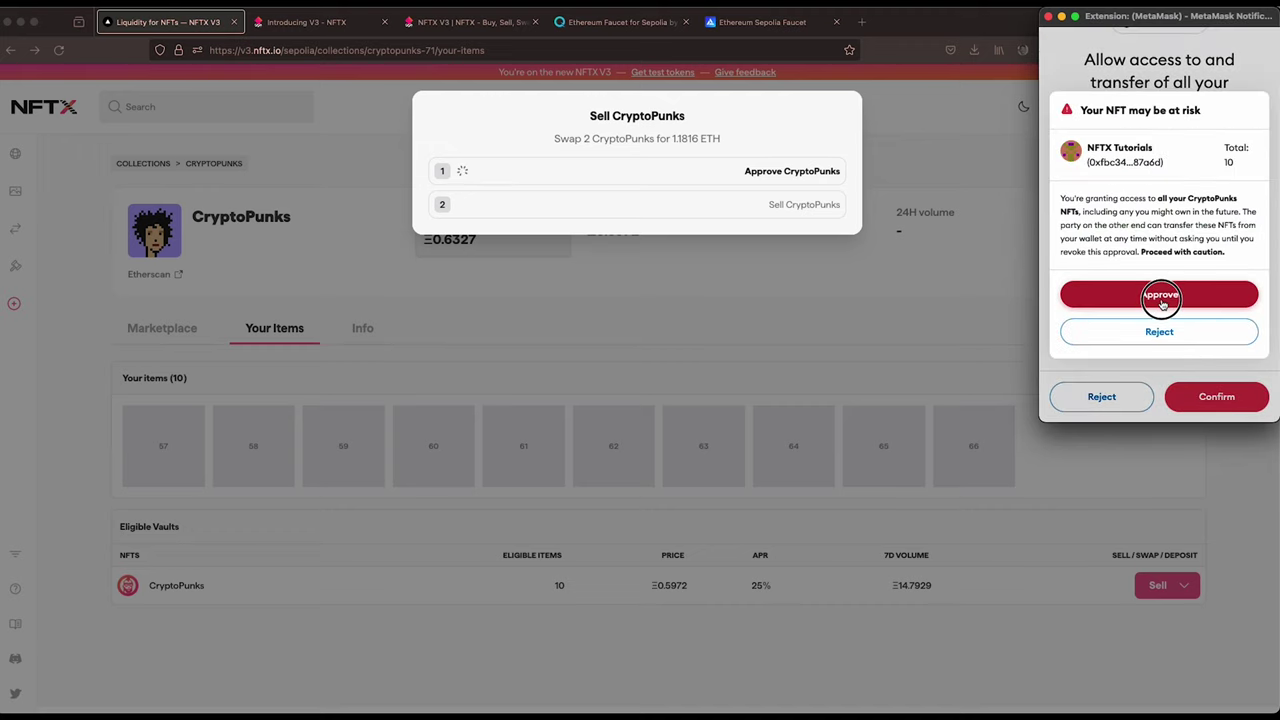
click(1162, 292)
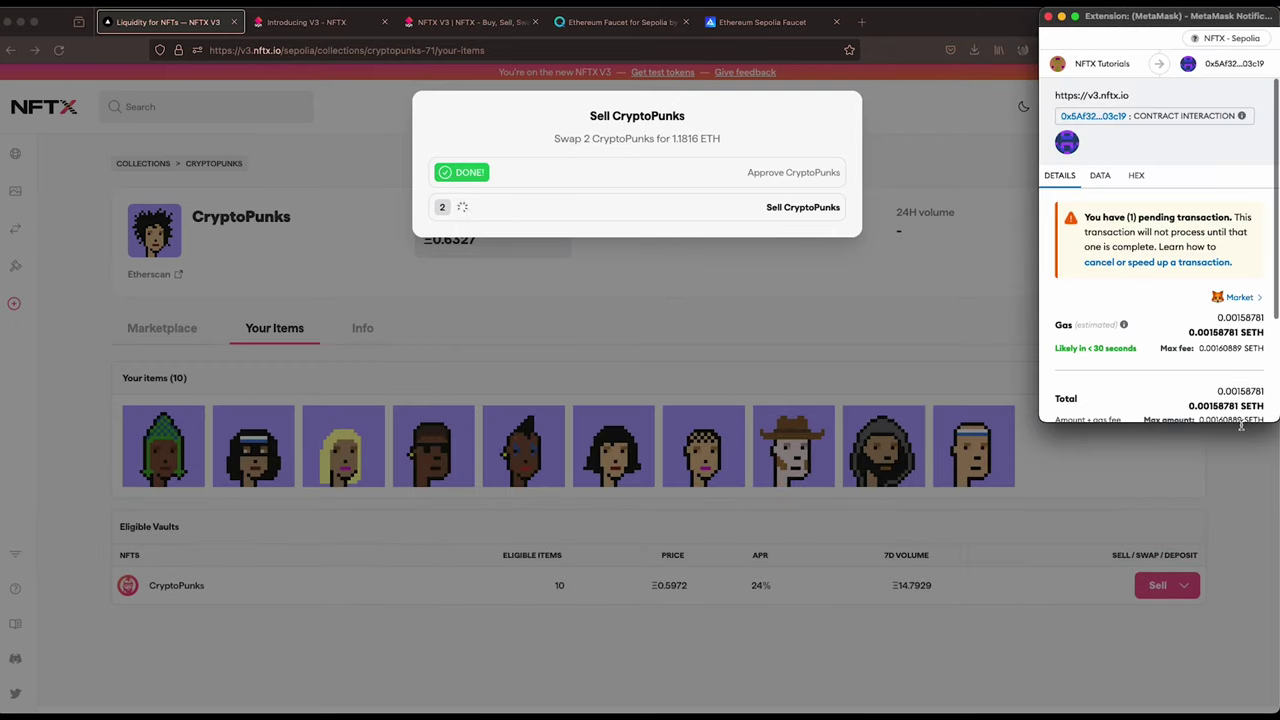
Confirm the sell transaction for 1.1816 ETH in MetaMask.
scroll(1222, 372, down, 1)
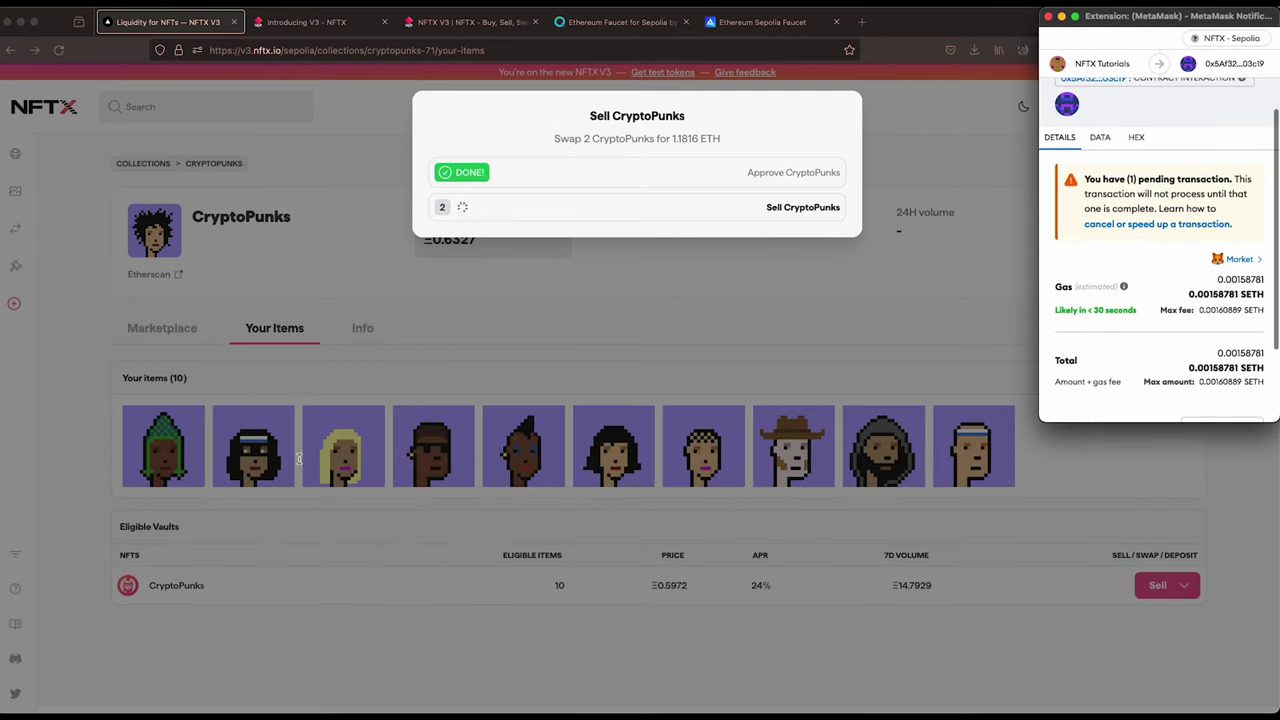
scroll(1189, 325, down, 3)
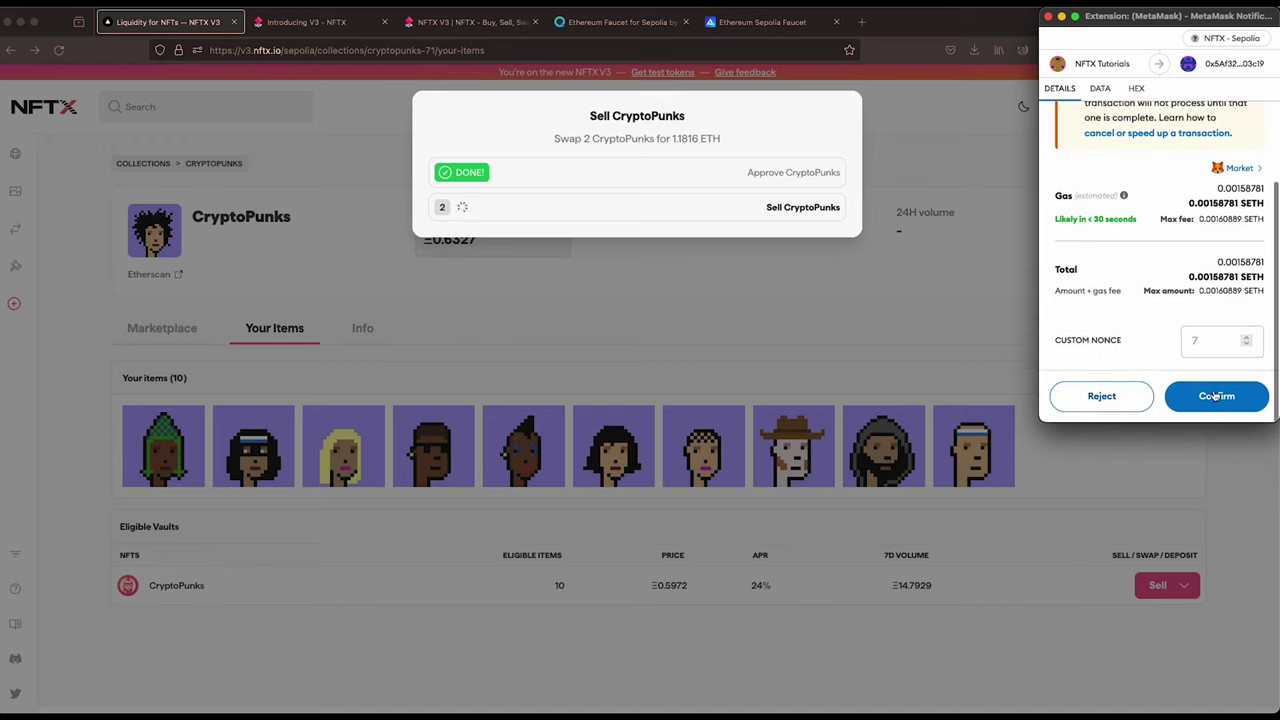
scroll(1211, 300, up, 1)
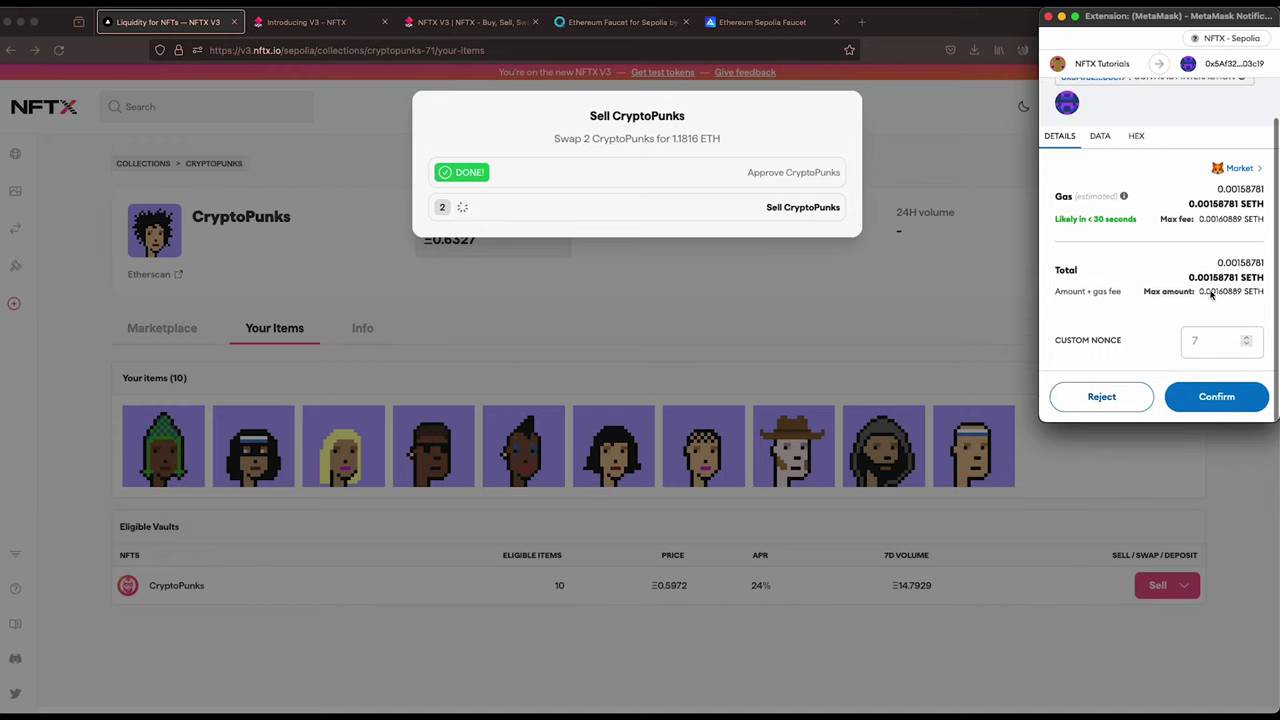
click(1214, 400)
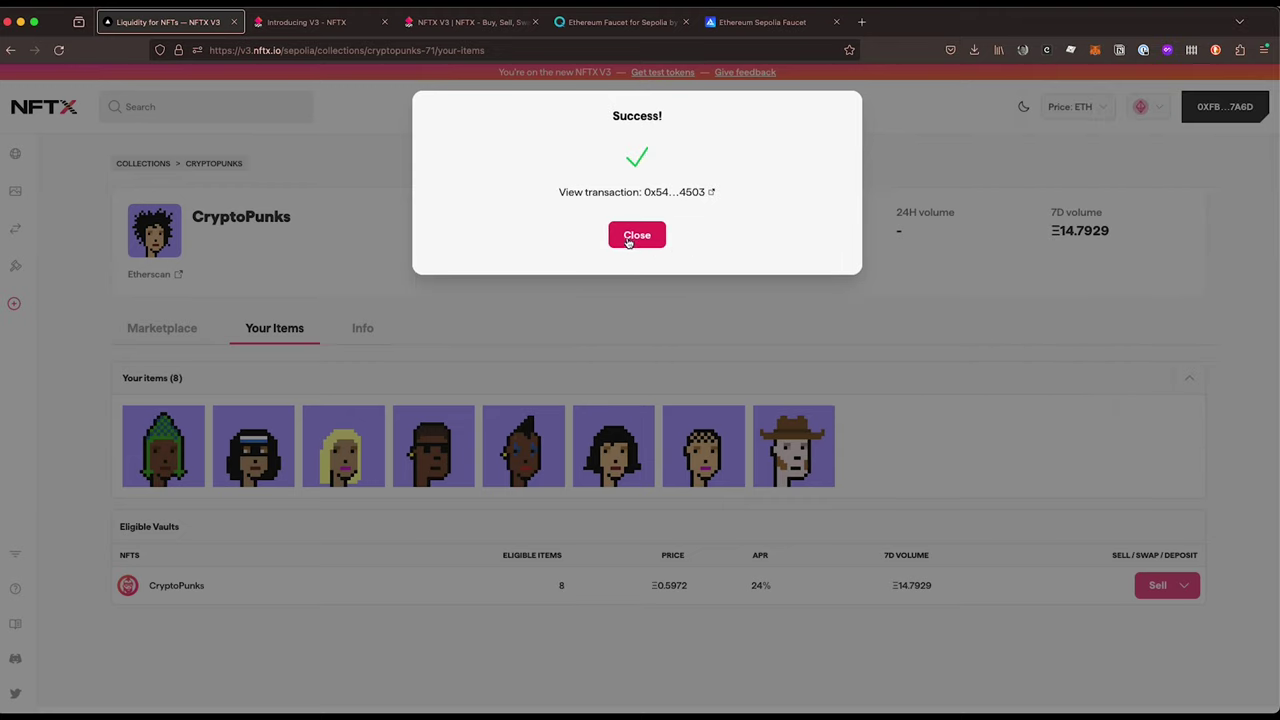
Dismiss the success message, check the SETH balance in MetaMask, and open the Marketplace tab.
click(637, 240)
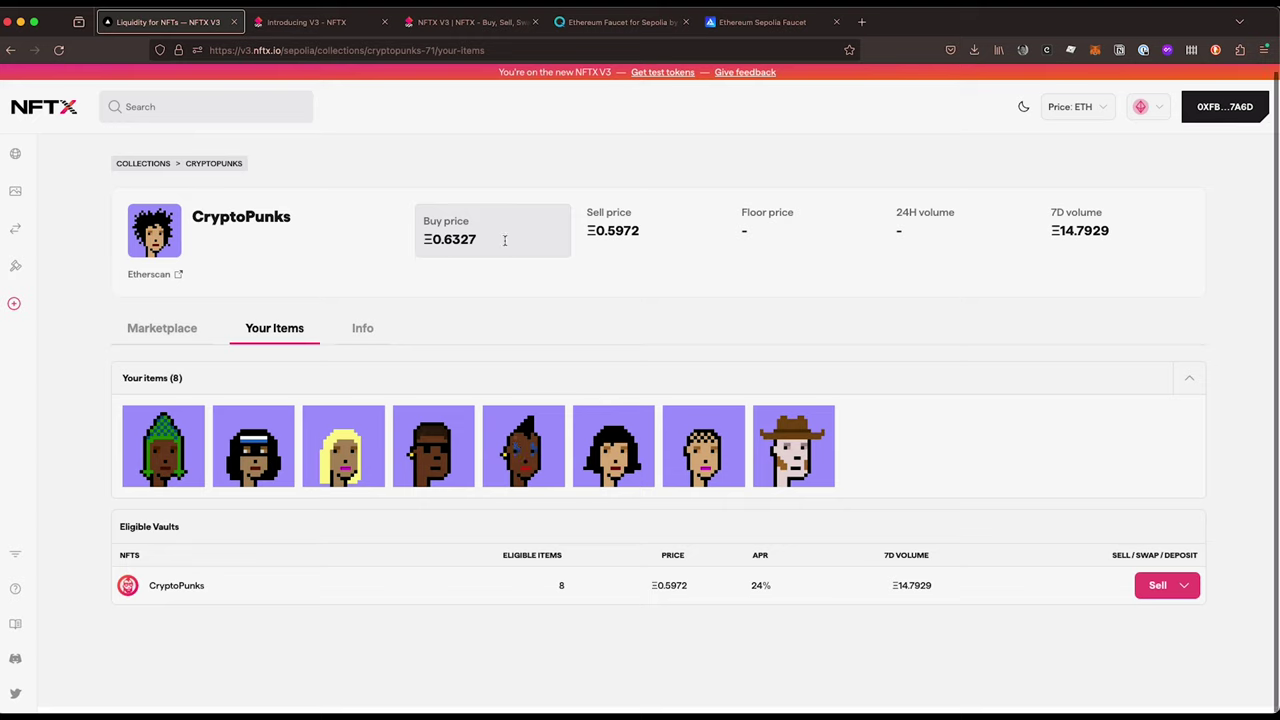
click(1094, 49)
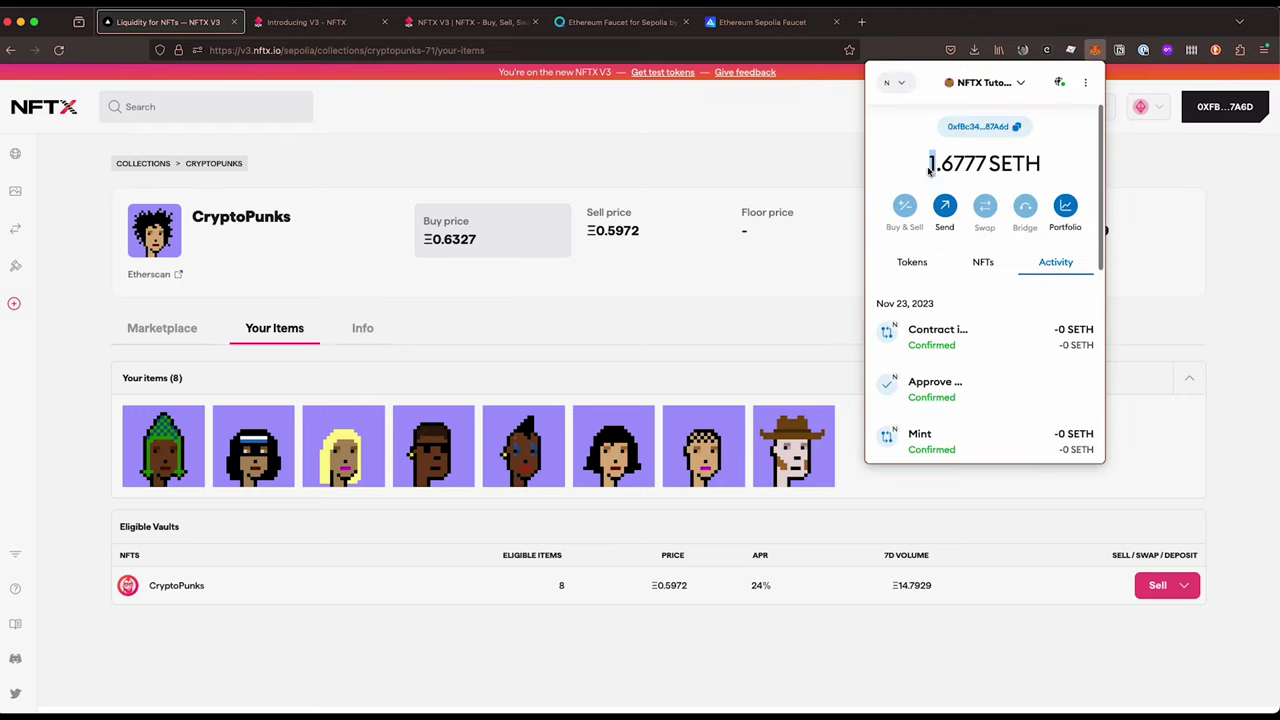
drag(940, 170, 978, 172)
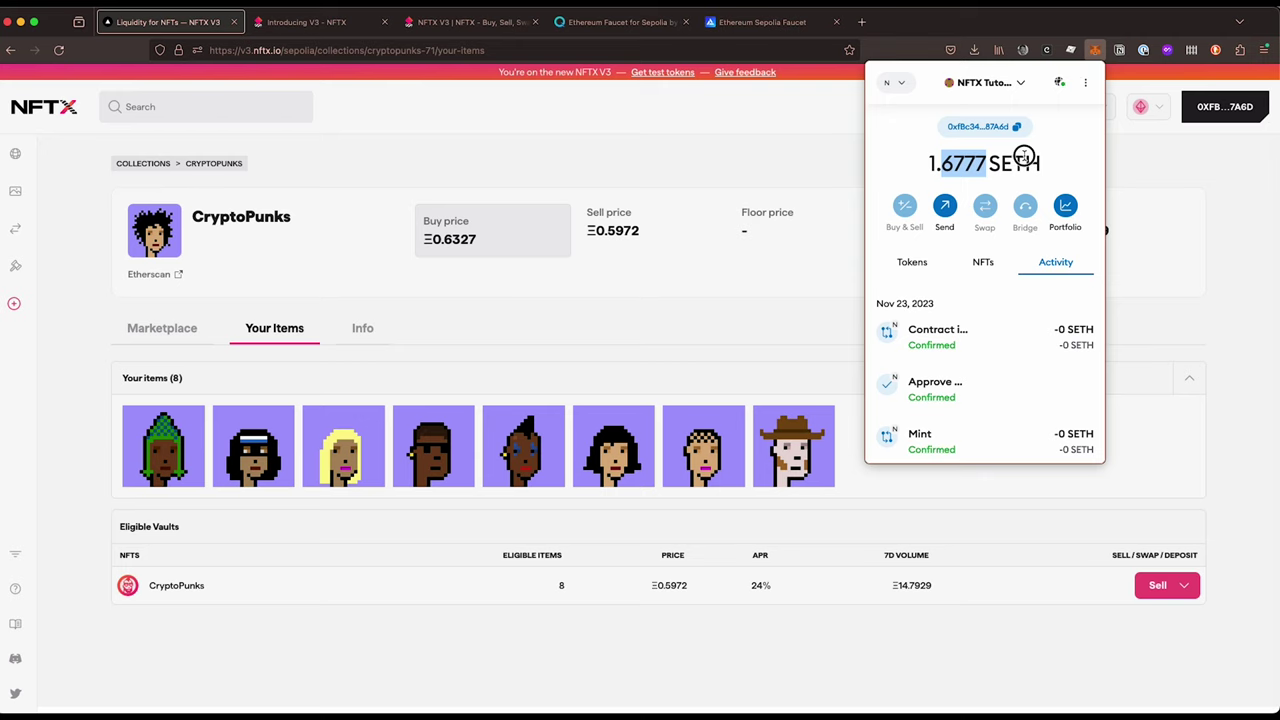
click(1024, 158)
click(615, 172)
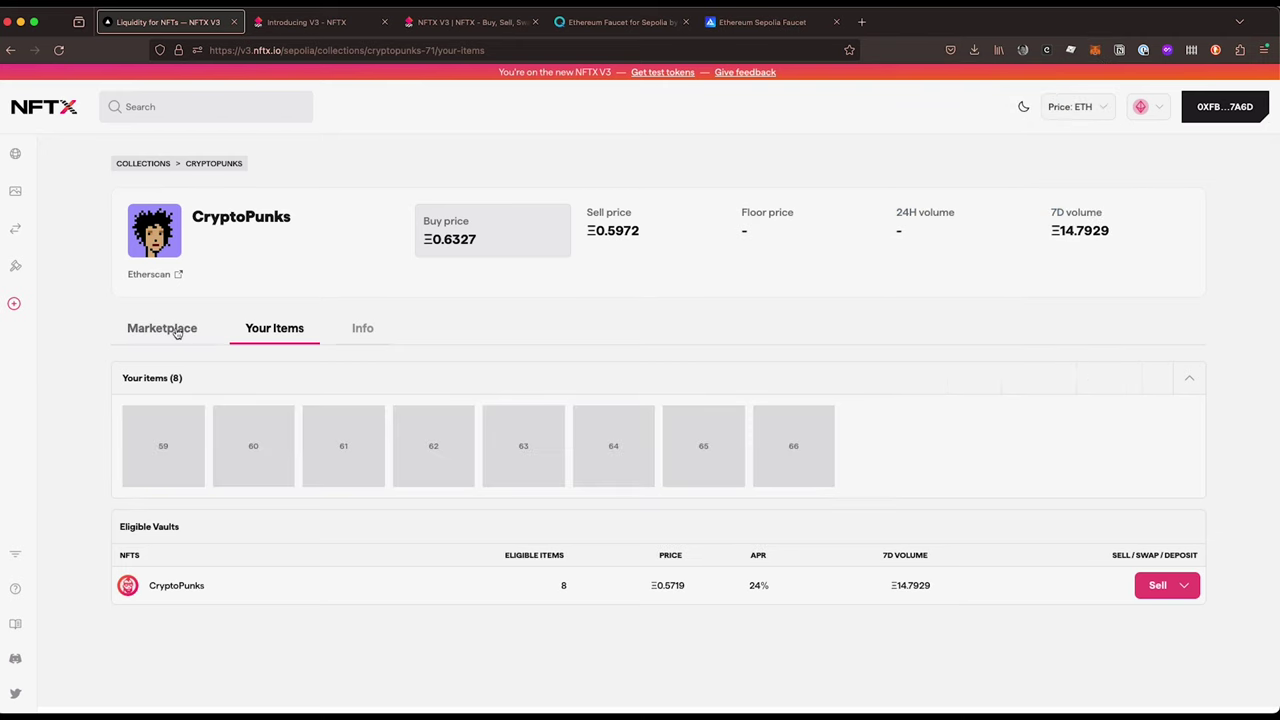
click(176, 333)
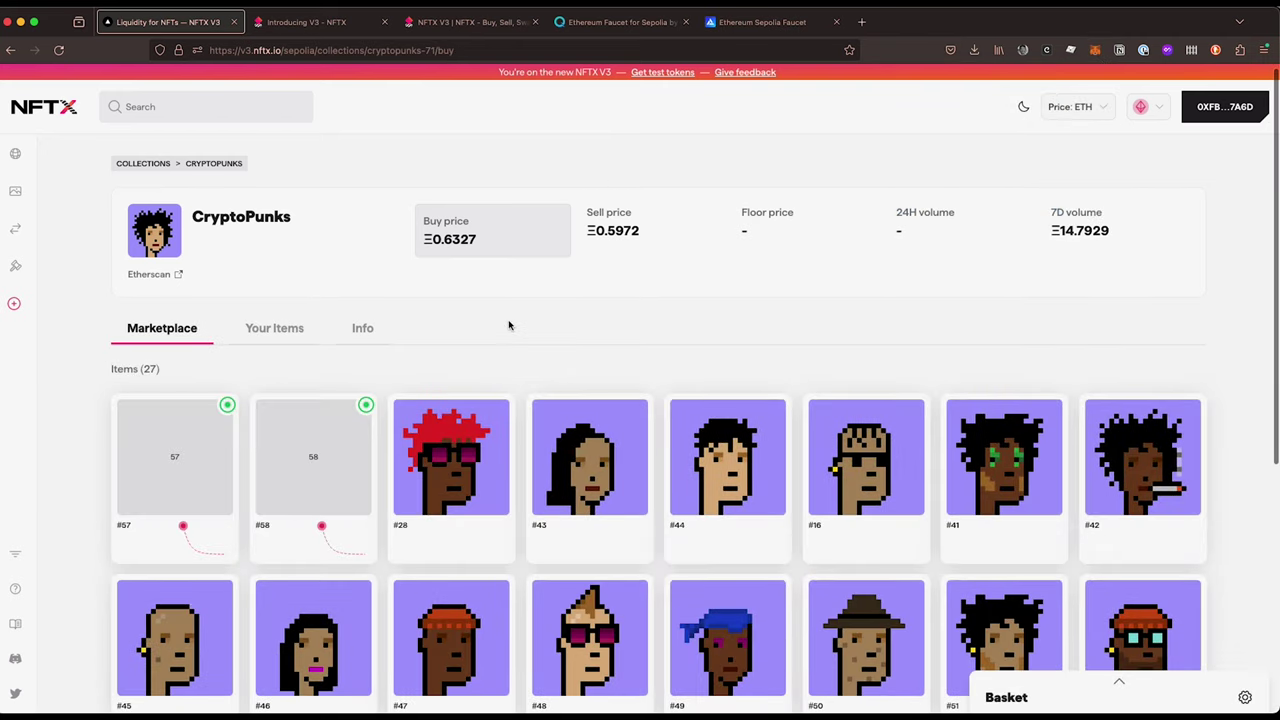
scroll(509, 325, down, 2)
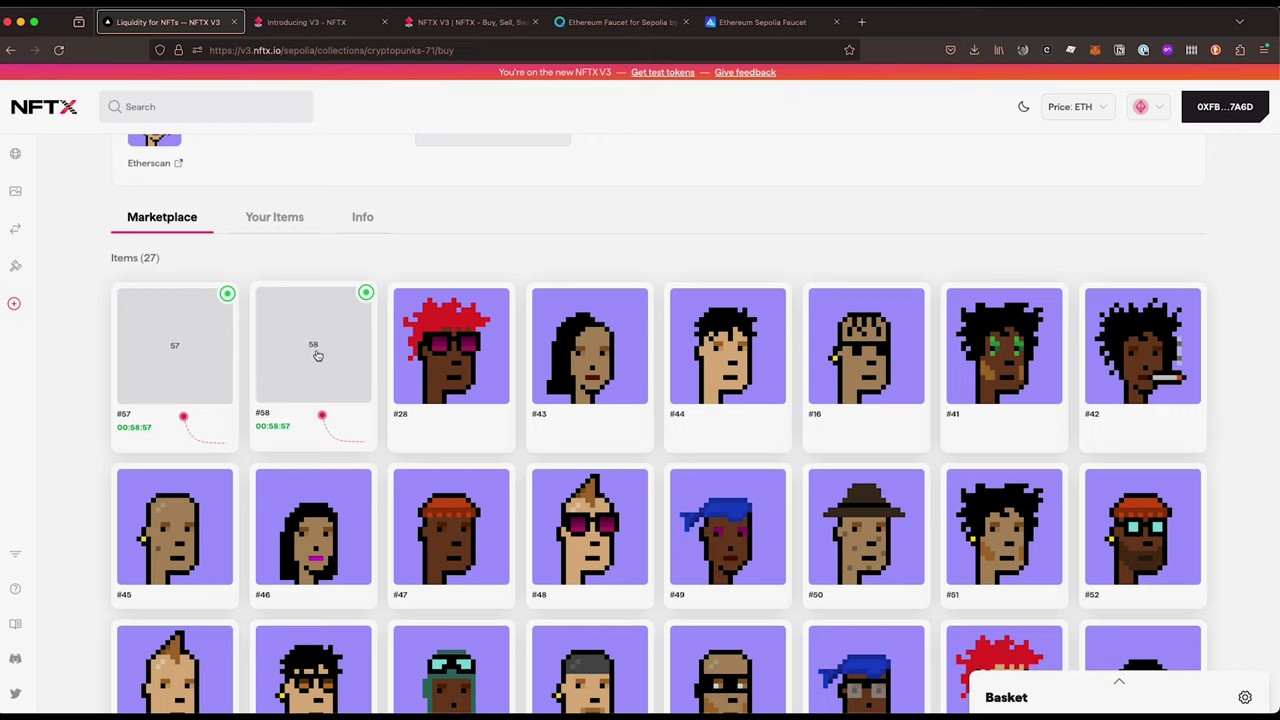
Add punk #58 to the basket and inspect its vault fee and auction premium.
click(318, 350)
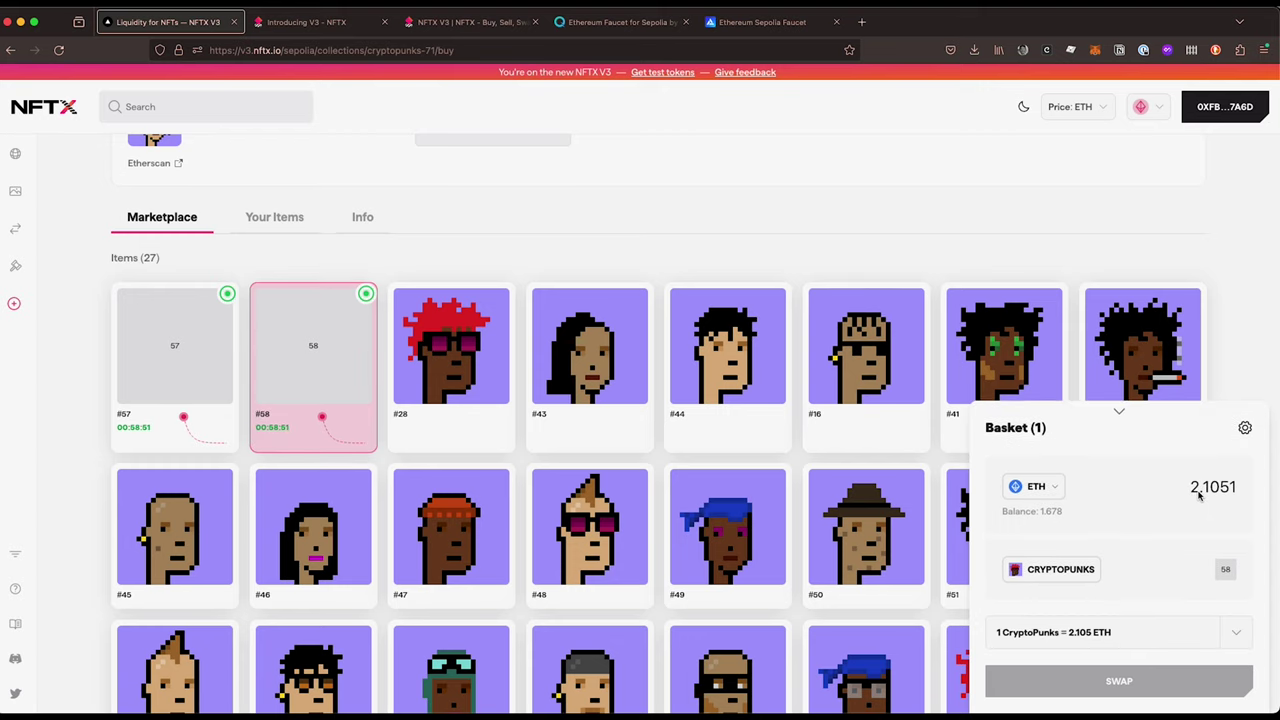
scroll(590, 290, up, 2)
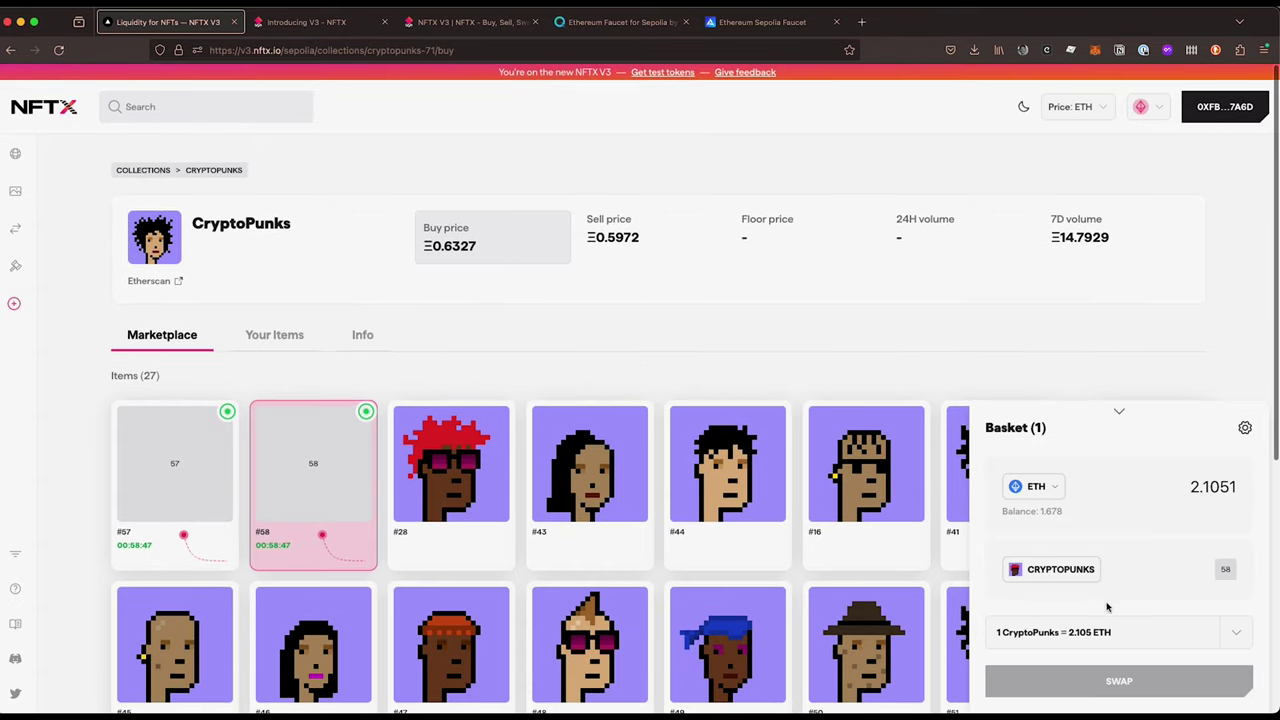
click(1126, 634)
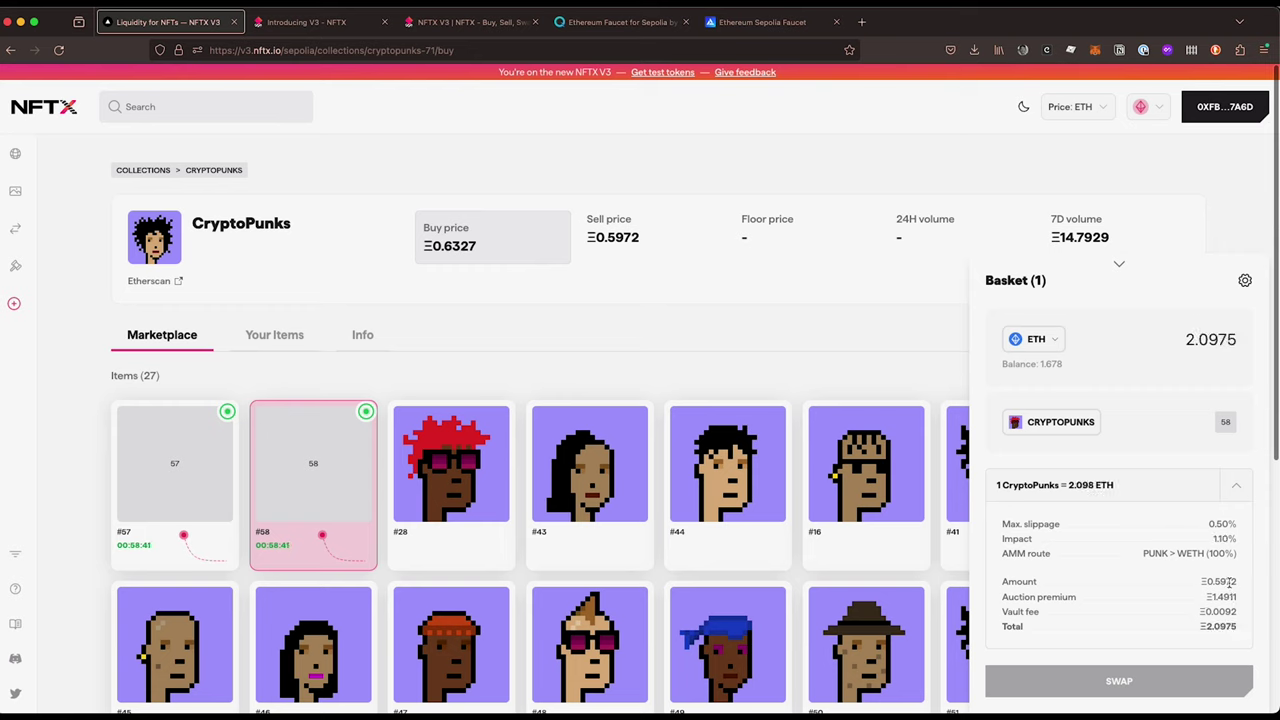
double_click(1221, 612)
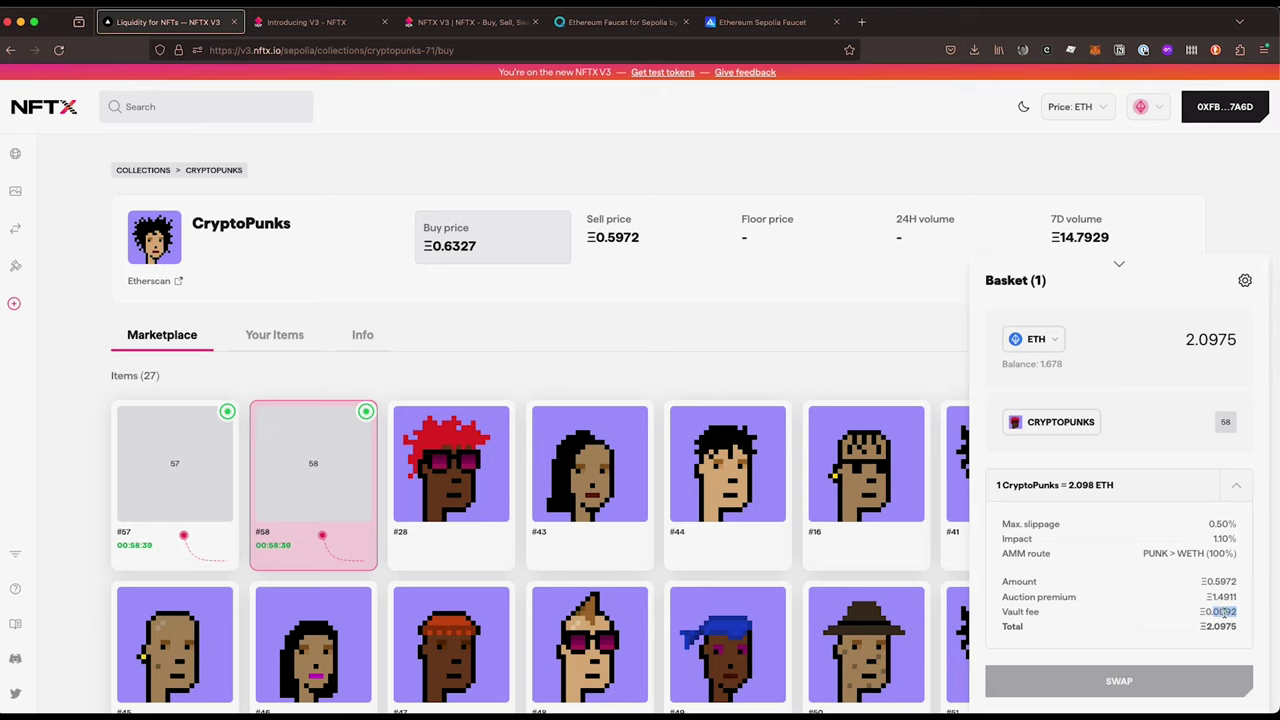
drag(1221, 598, 1238, 600)
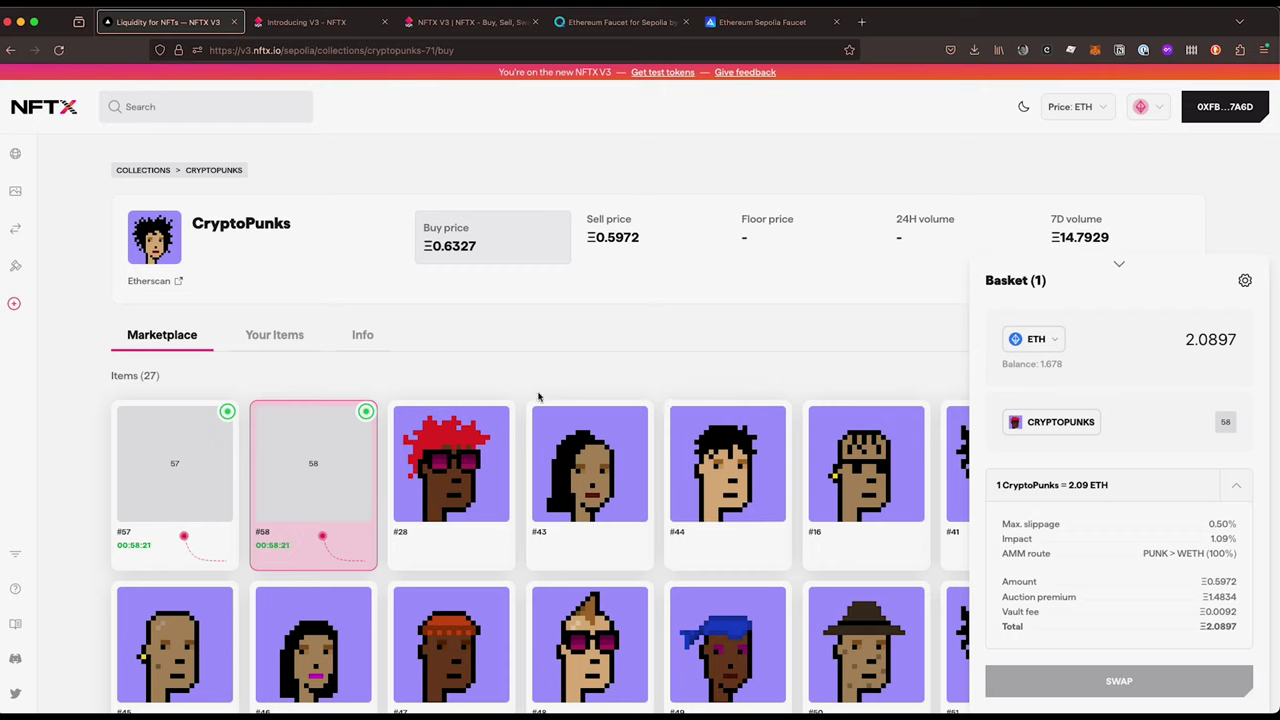
Remove punk #58 from the basket and go to the Auctions page.
click(288, 462)
mouse_move(14, 304)
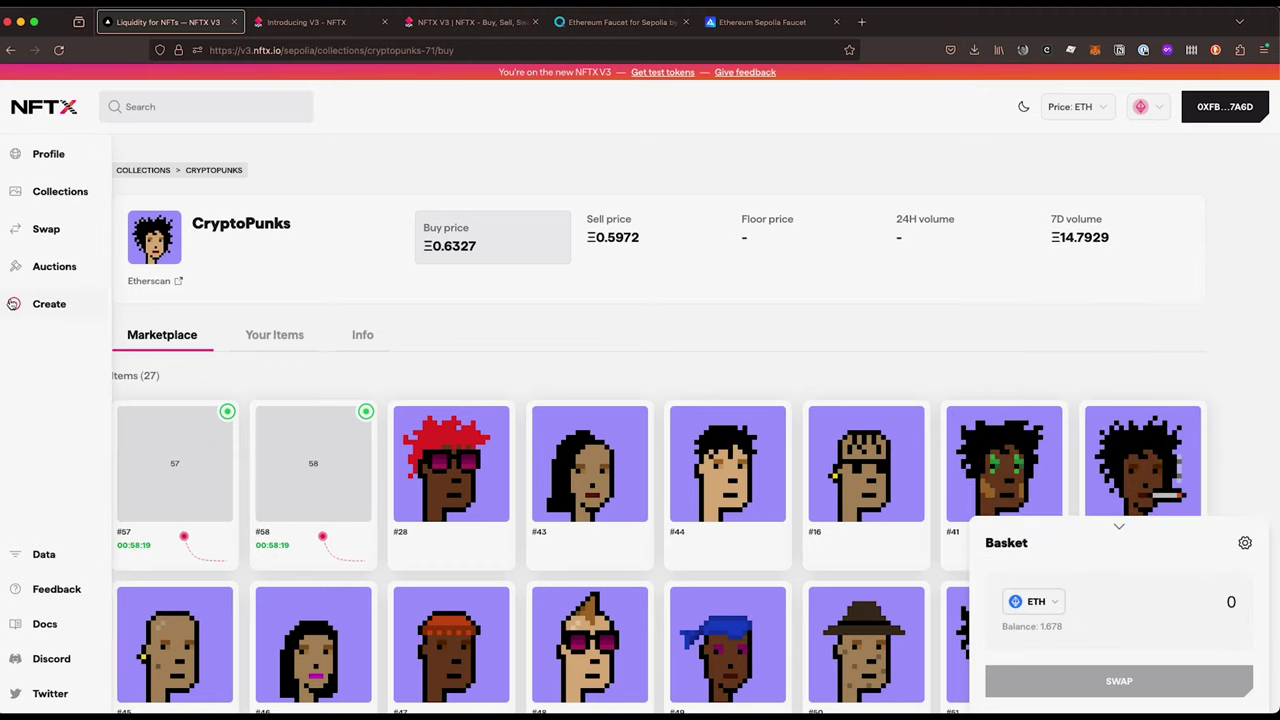
click(48, 270)
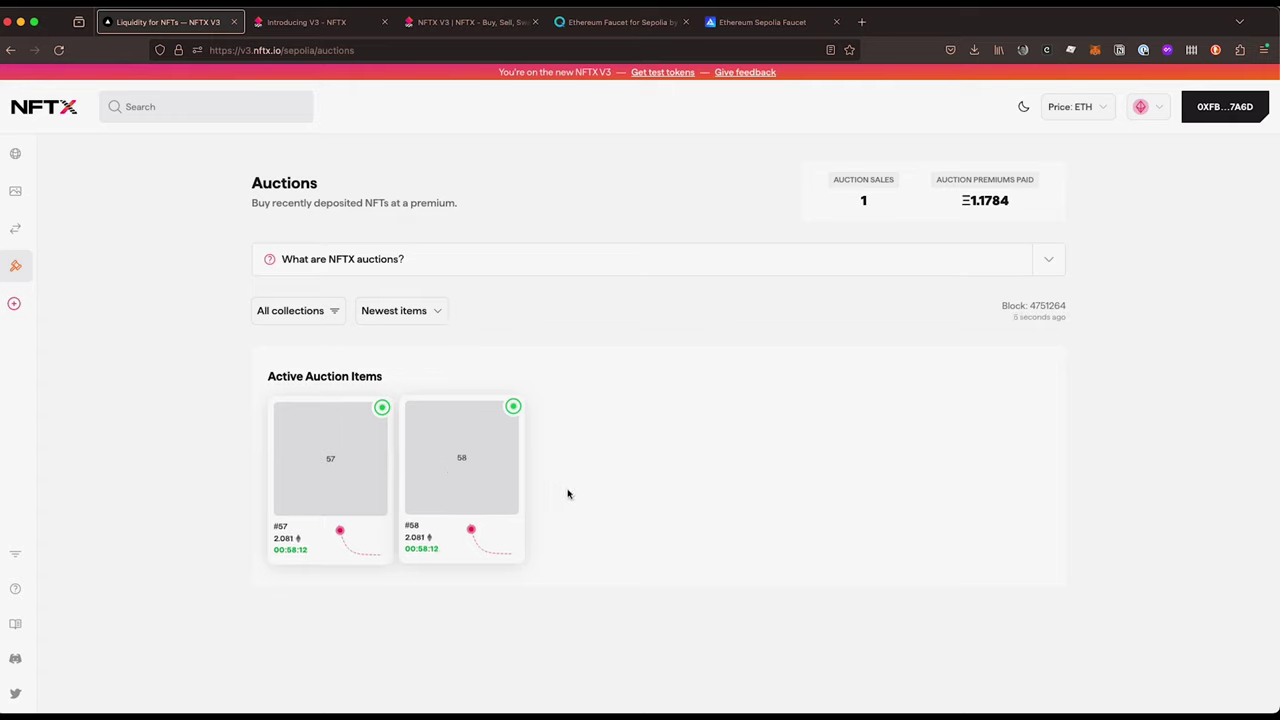
Keep auctions sorted by Newest items and expand 'What are NFTX auctions?'.
scroll(771, 509, down, 1)
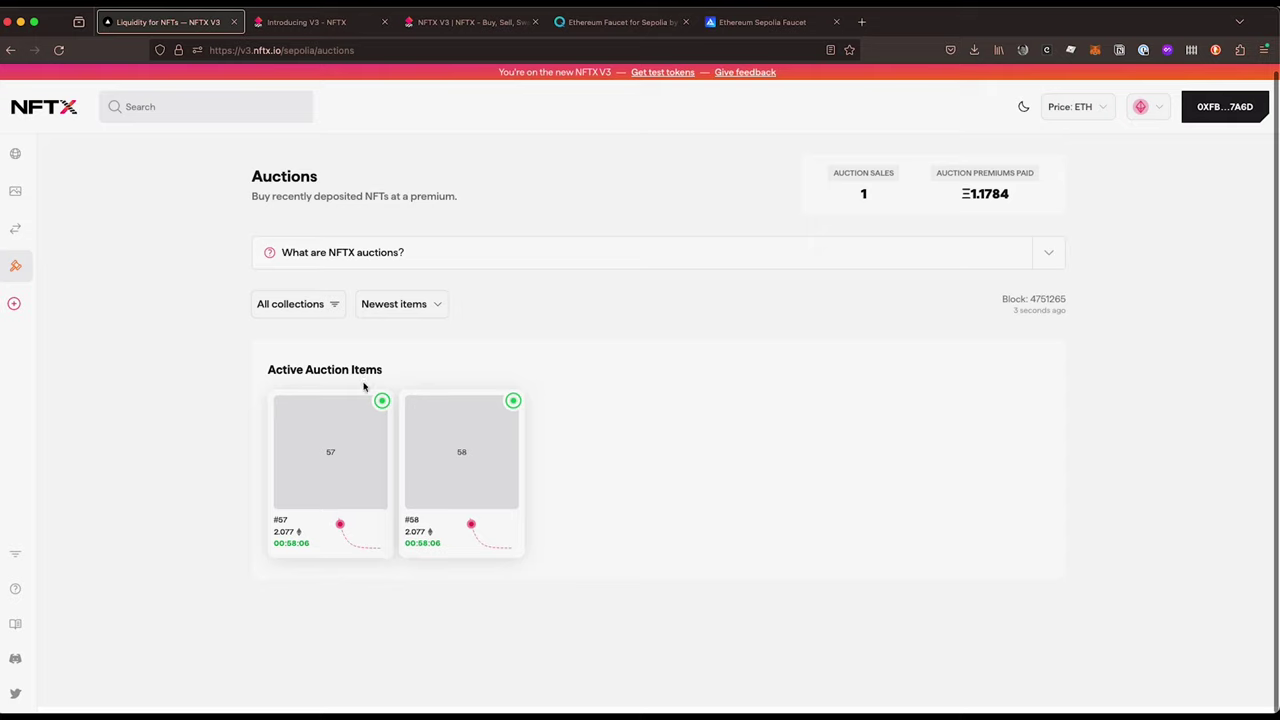
click(447, 315)
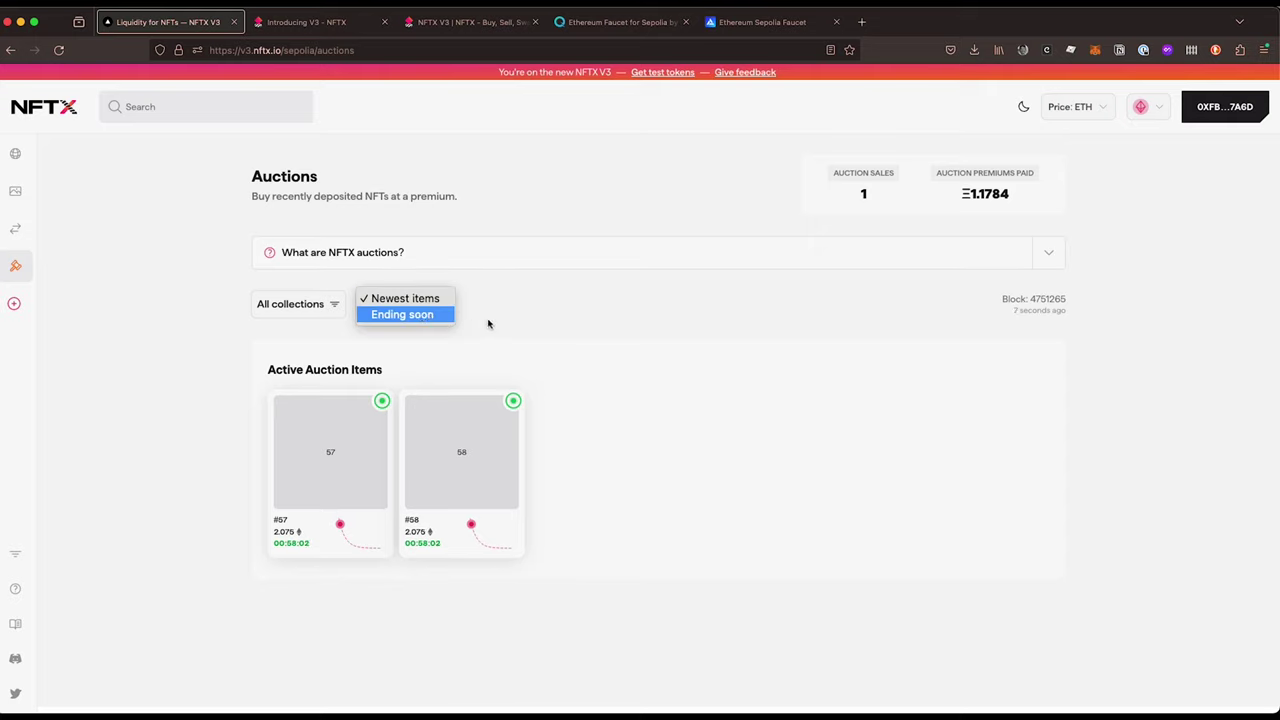
click(488, 323)
click(417, 317)
click(504, 314)
click(518, 264)
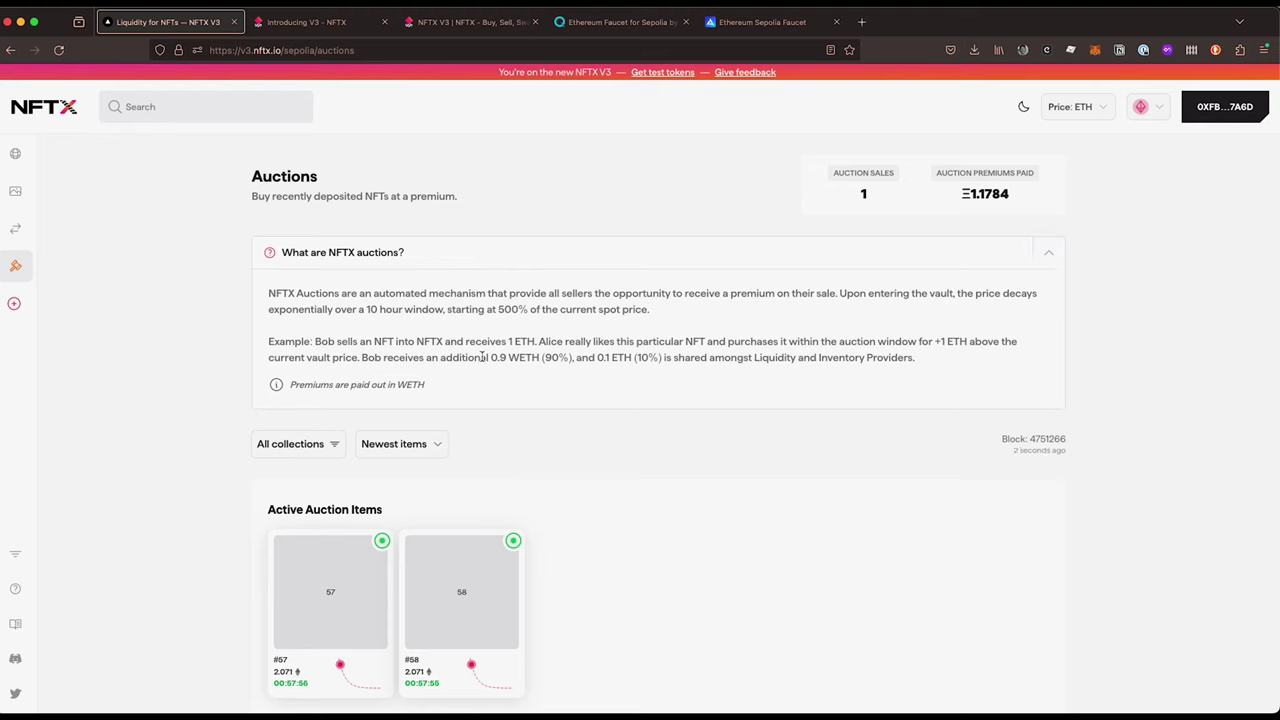
scroll(460, 420, down, 1)
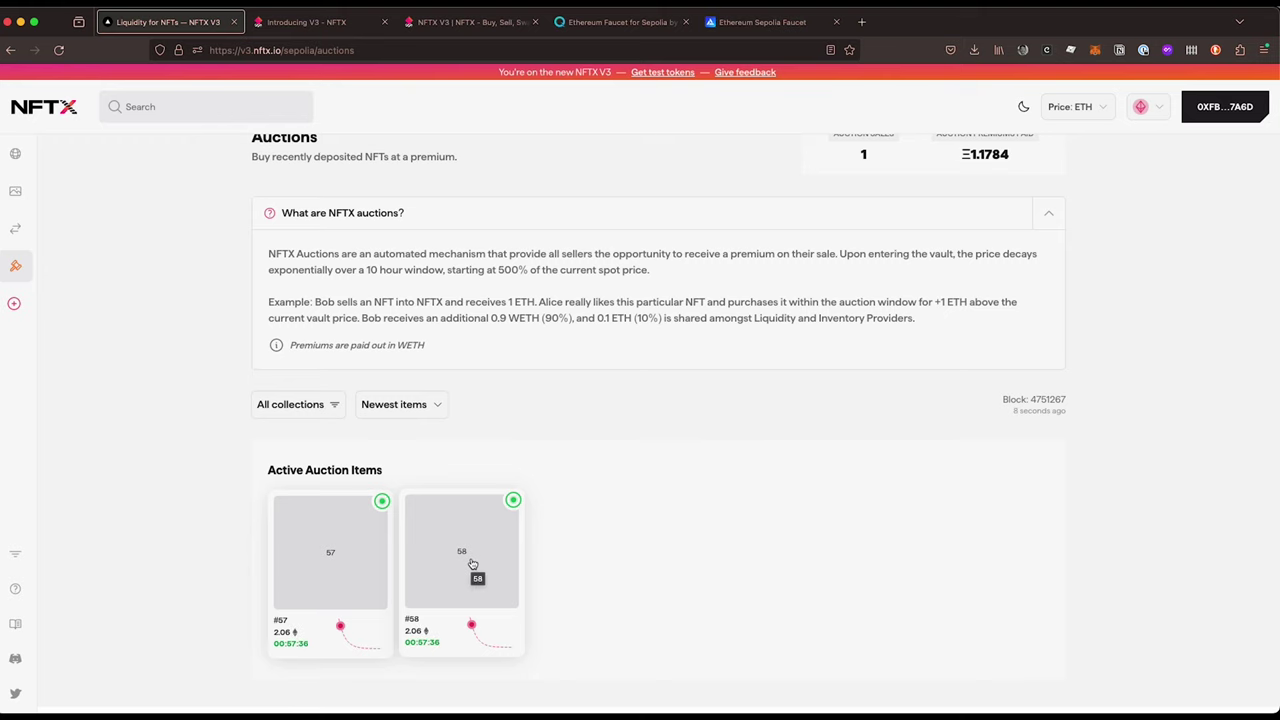
click(472, 566)
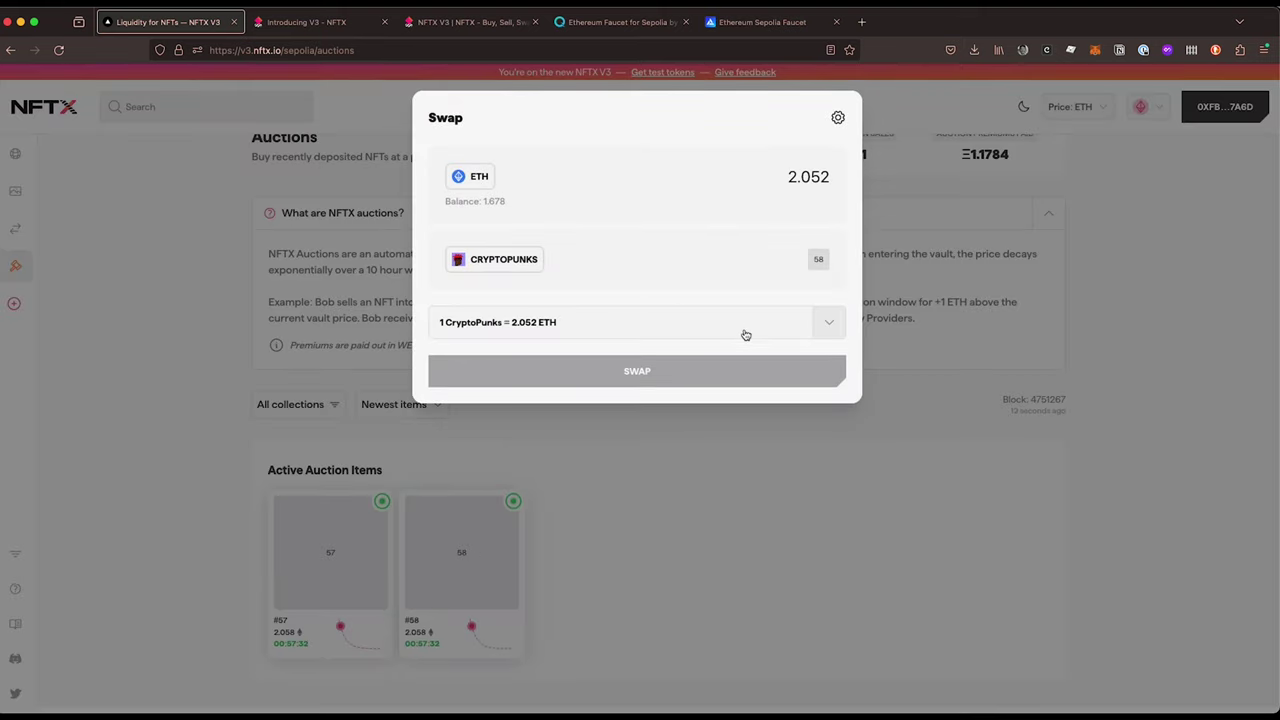
click(743, 334)
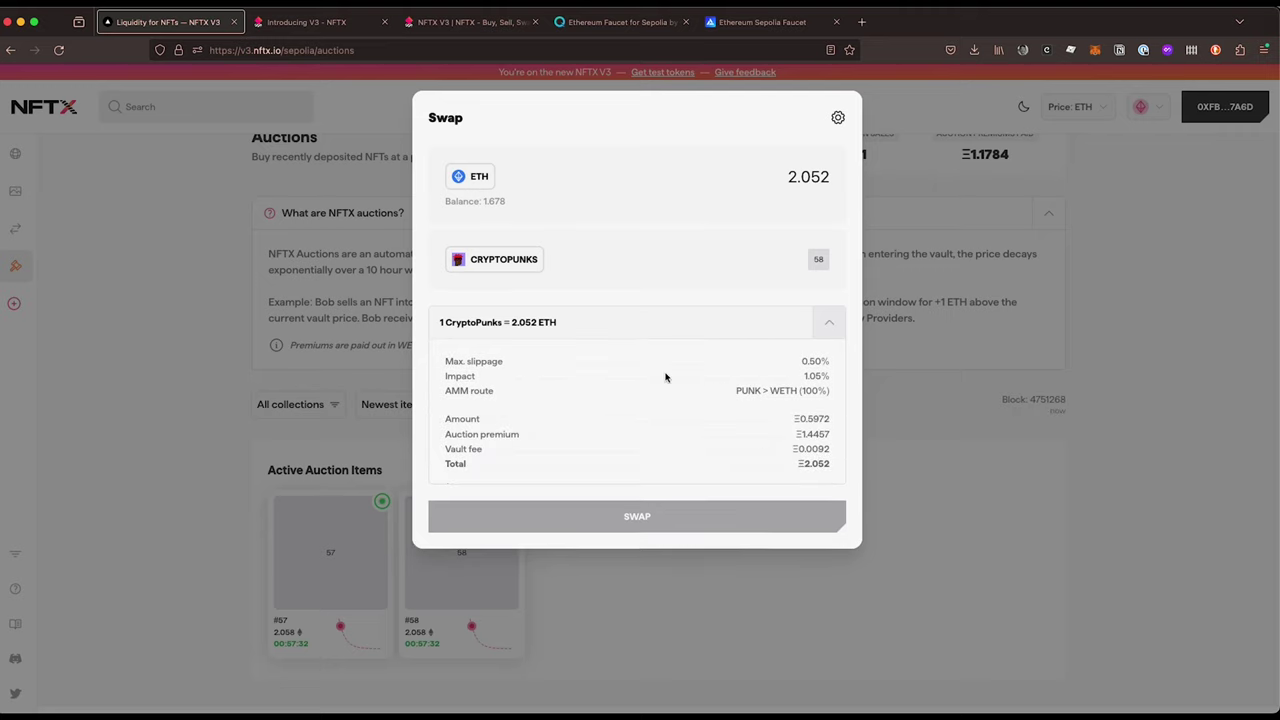
double_click(816, 432)
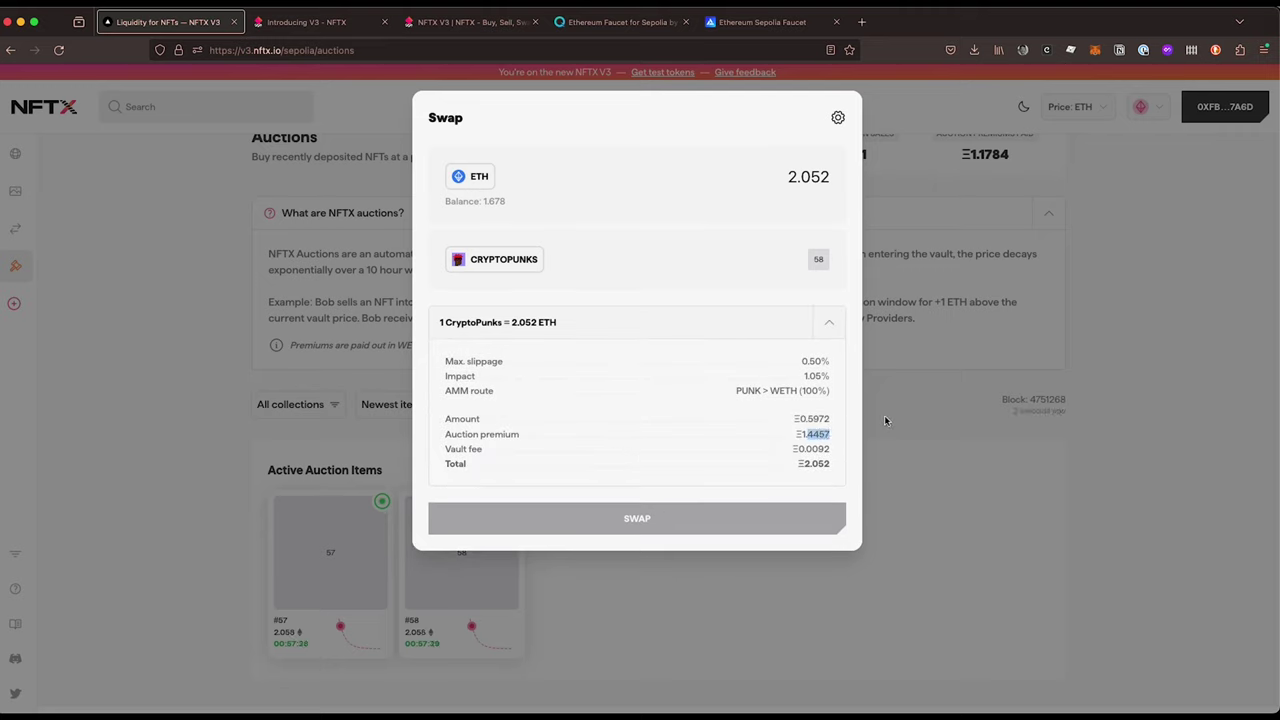
key(super+space)
text(1.44*.9)
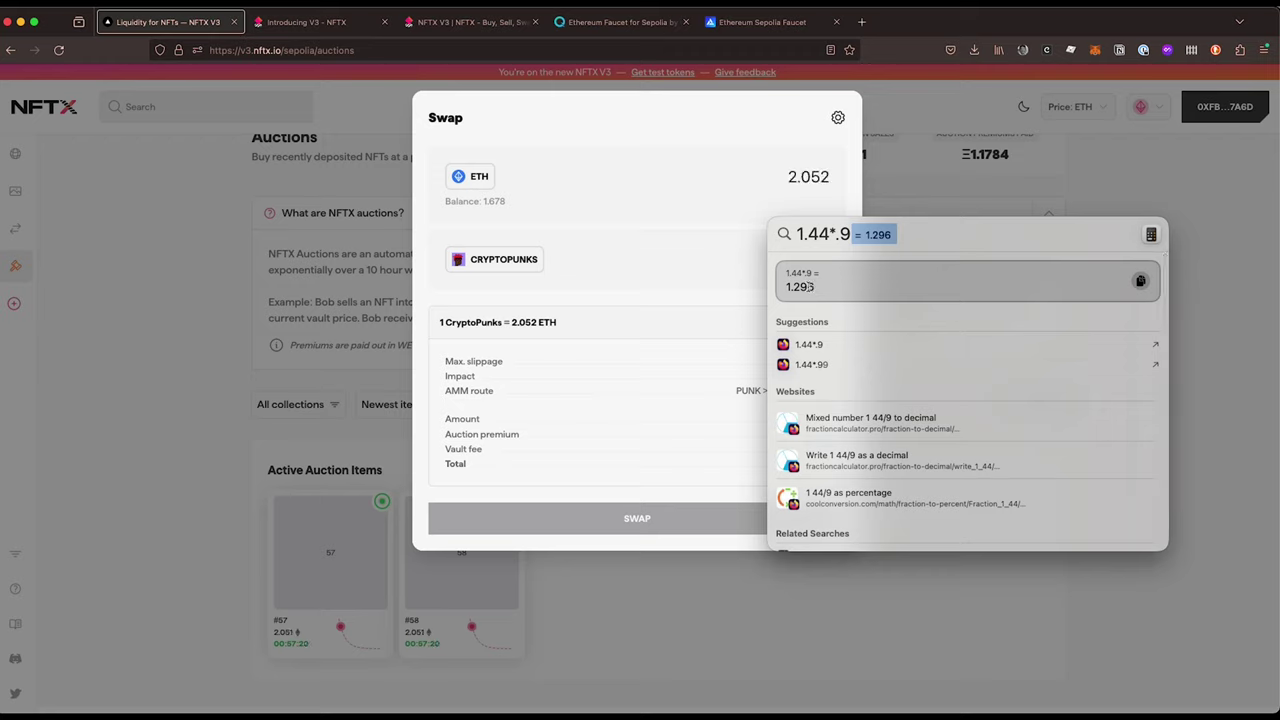
click(822, 290)
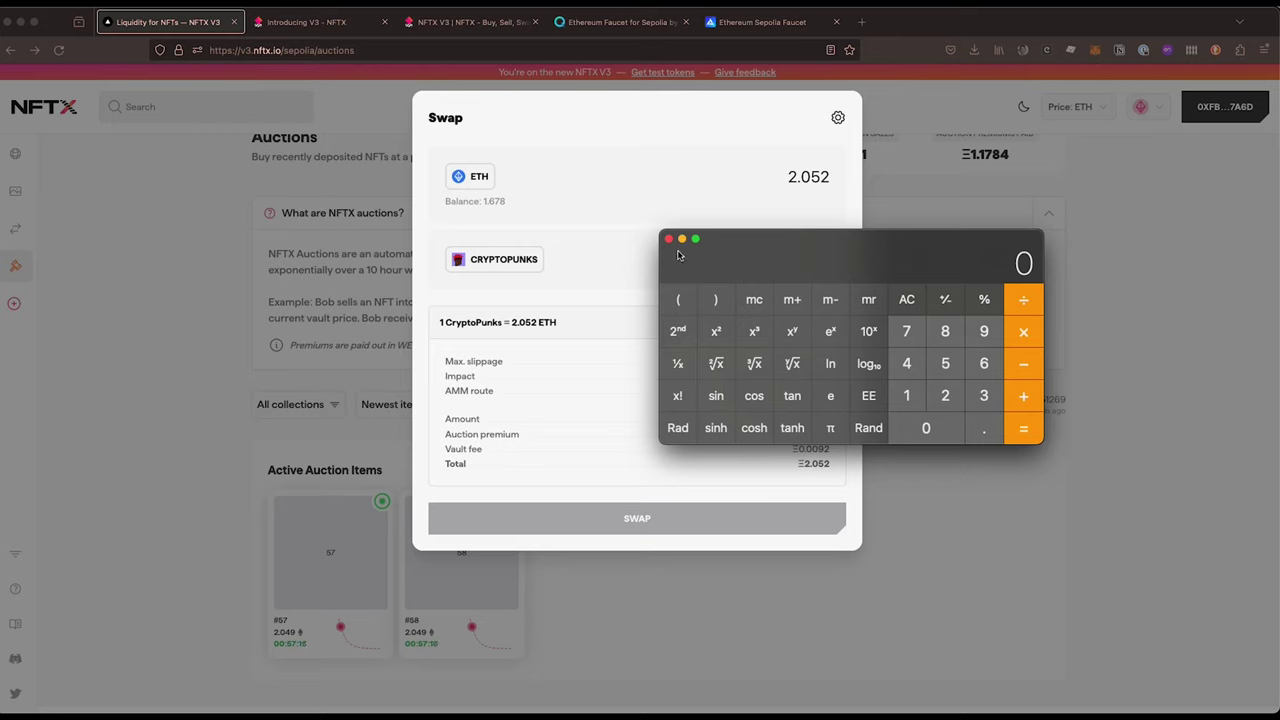
click(668, 239)
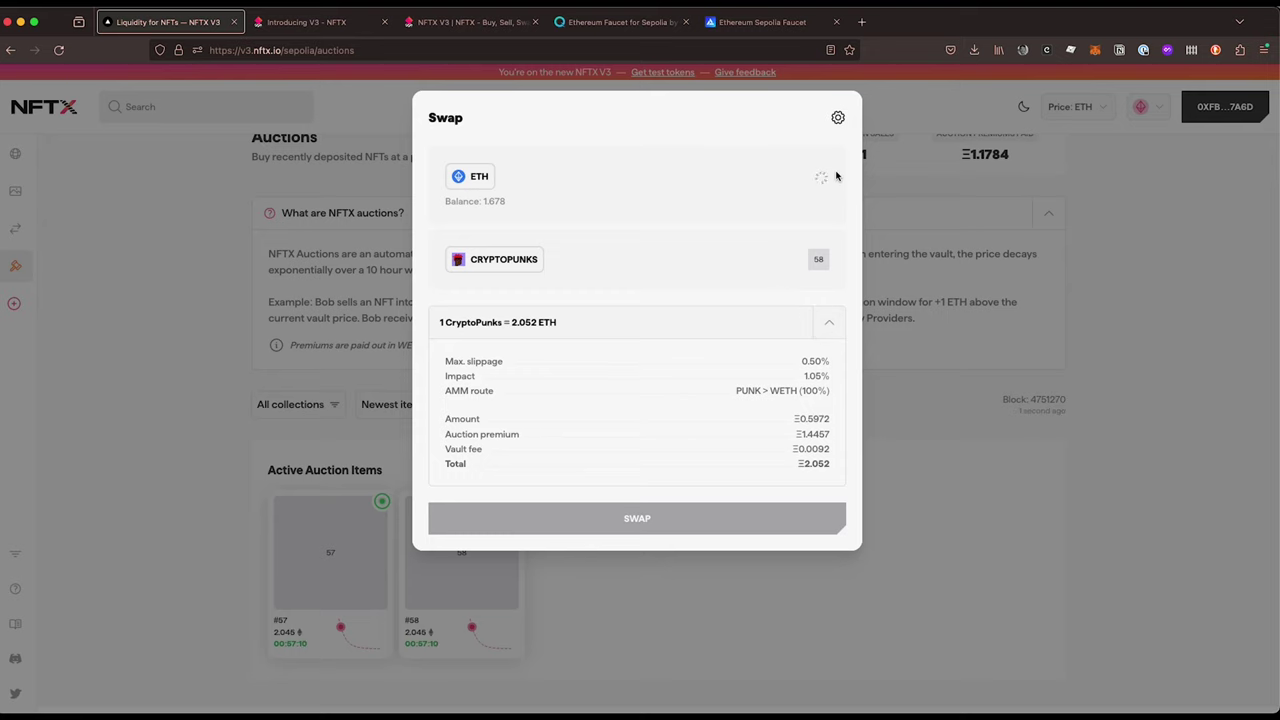
click(915, 282)
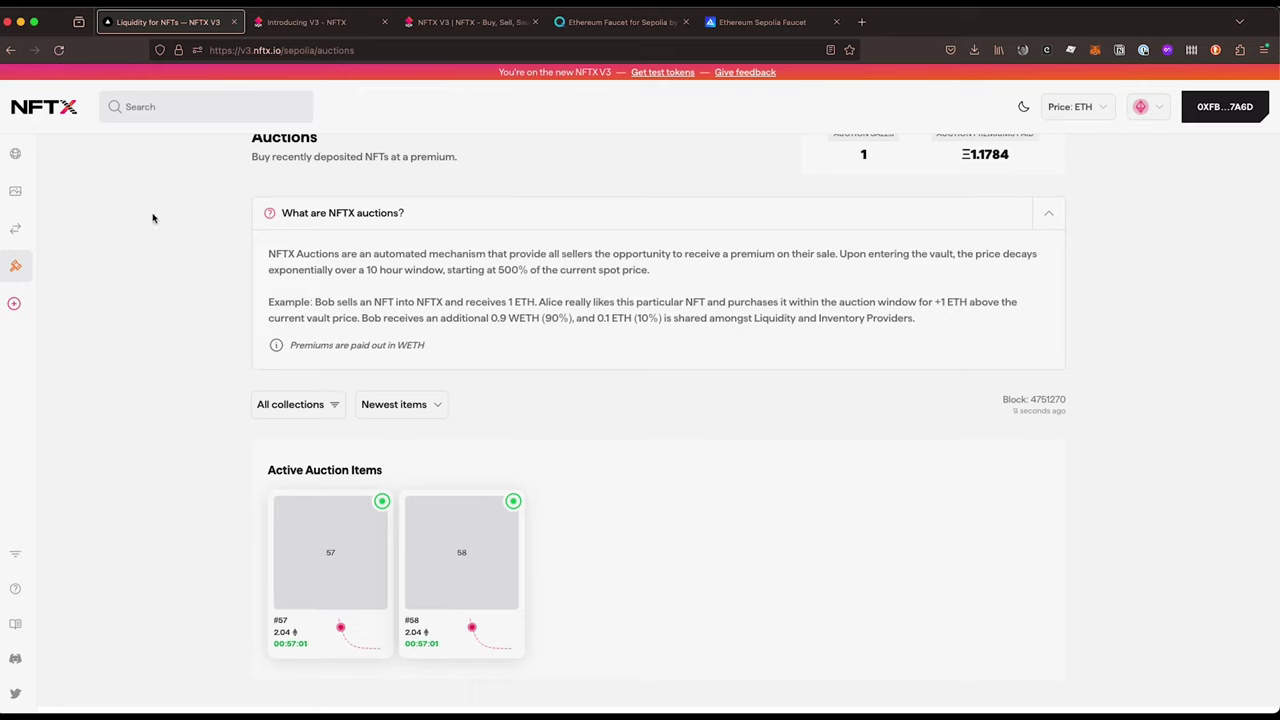
Open the CryptoPunks collection, add punk #28 to the basket, and check the wallet balance.
click(62, 191)
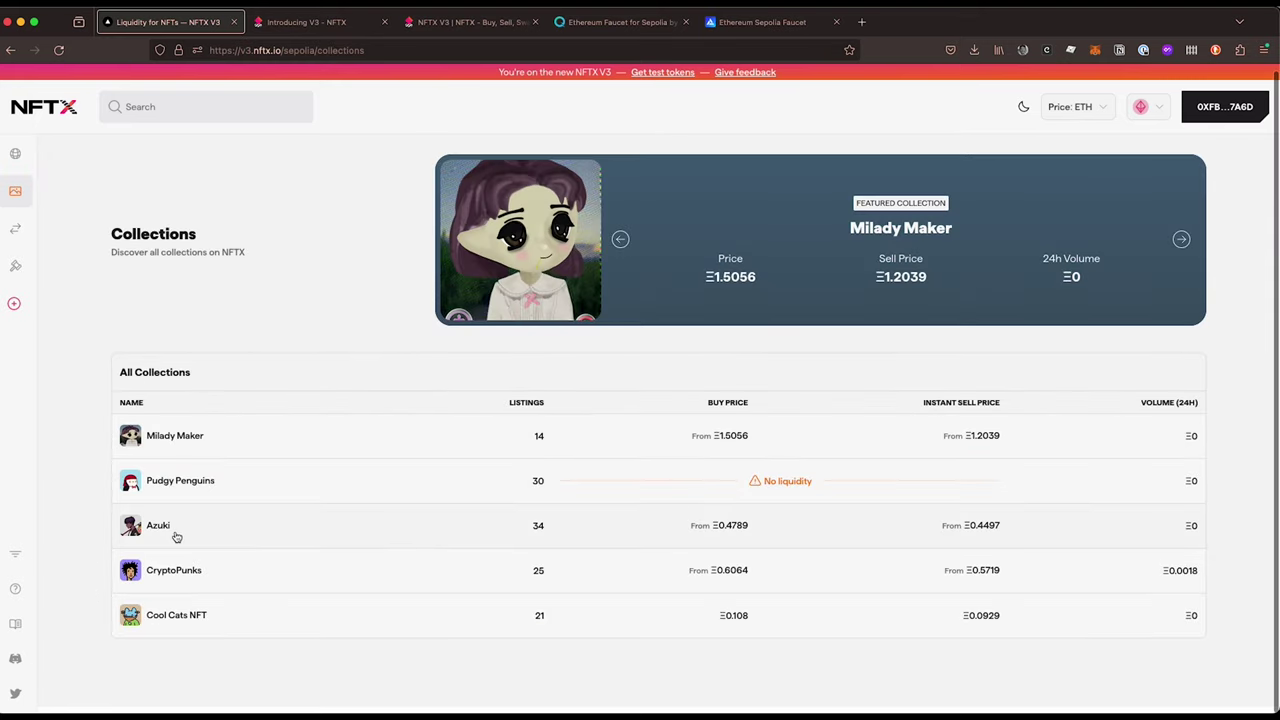
click(168, 575)
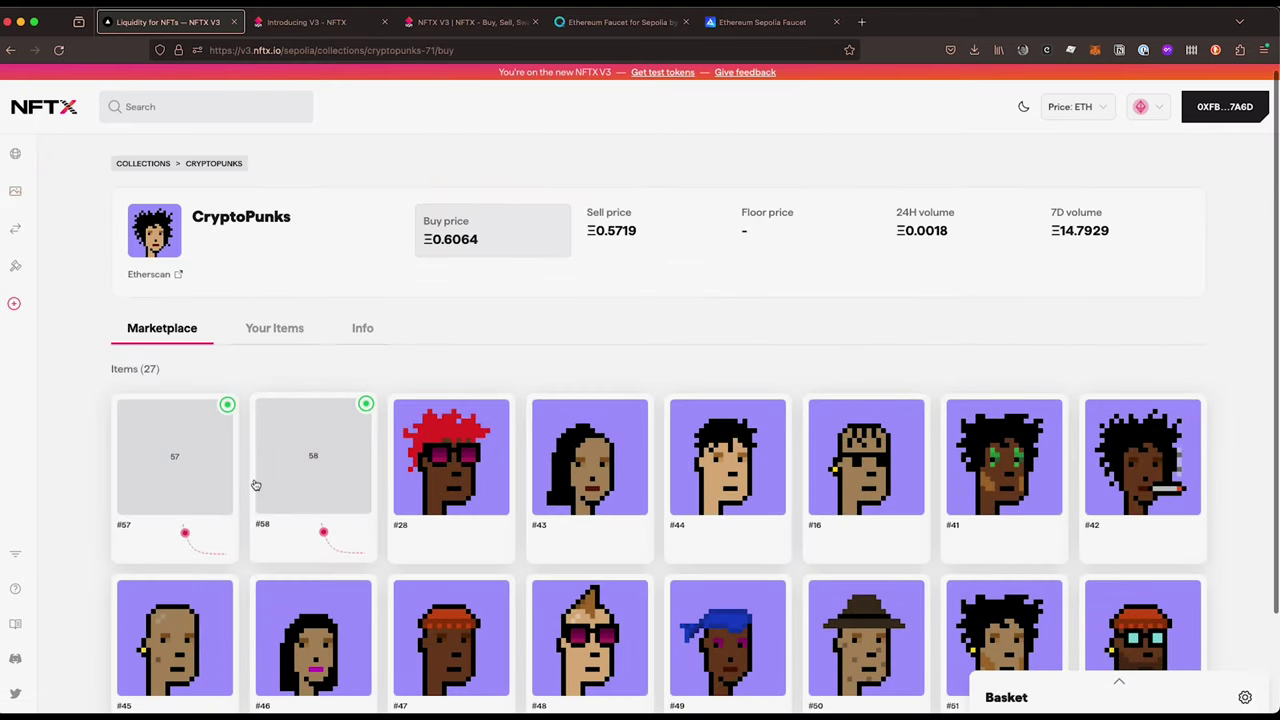
click(410, 465)
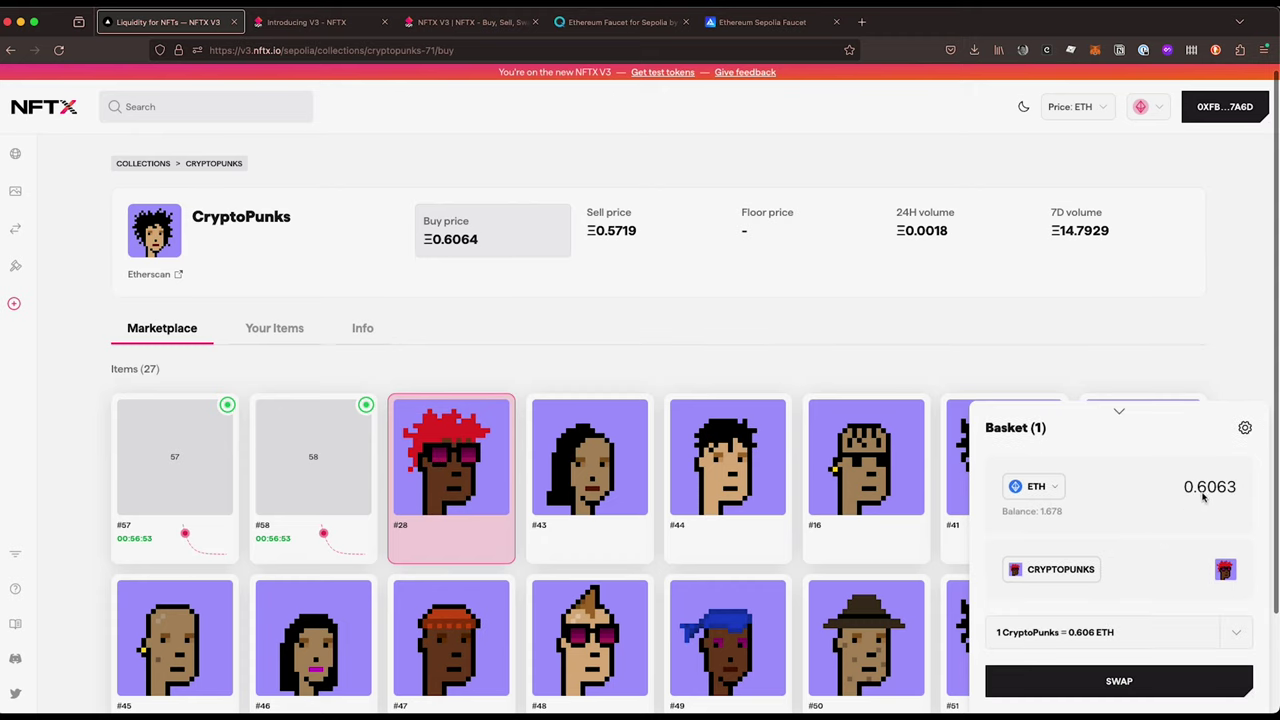
click(202, 474)
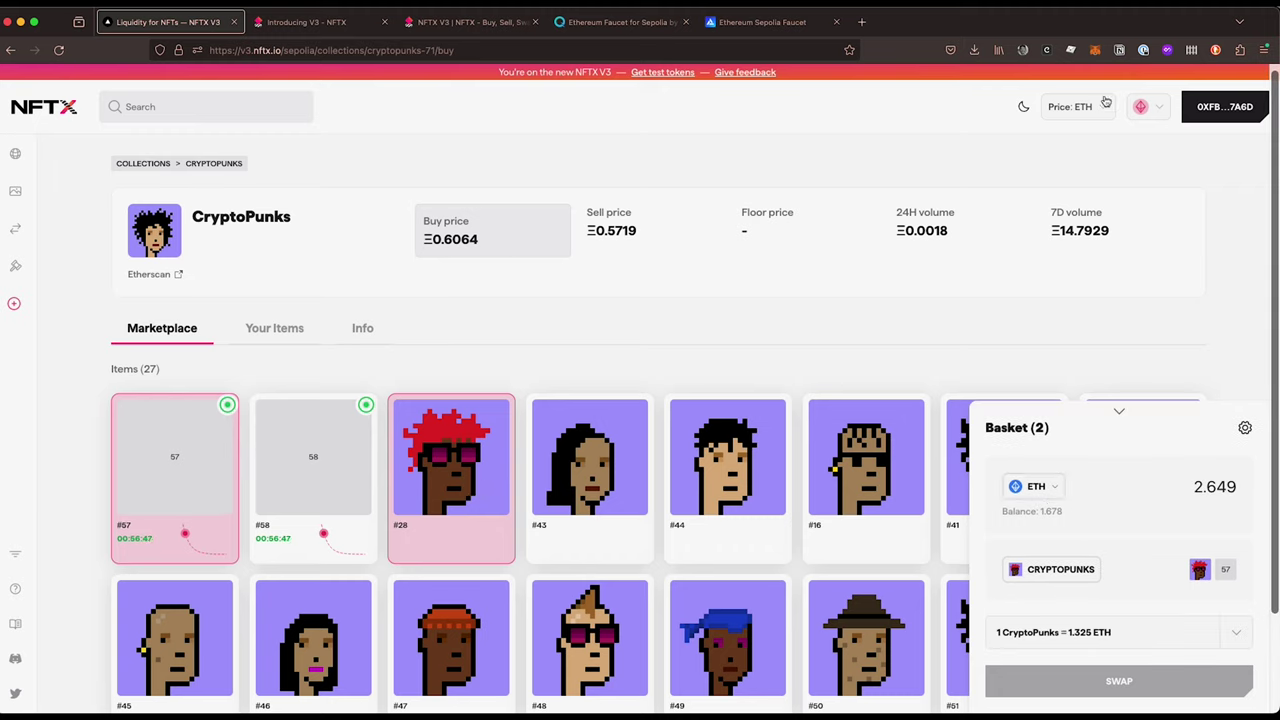
click(1096, 50)
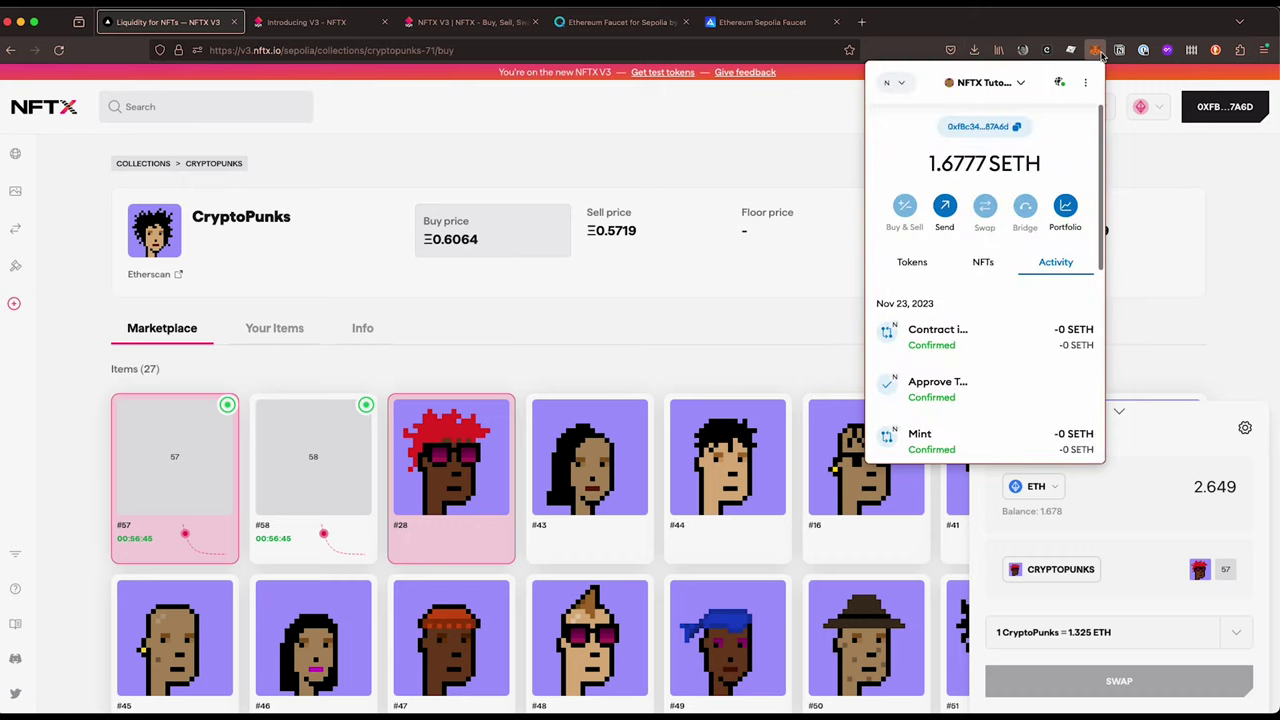
click(1096, 50)
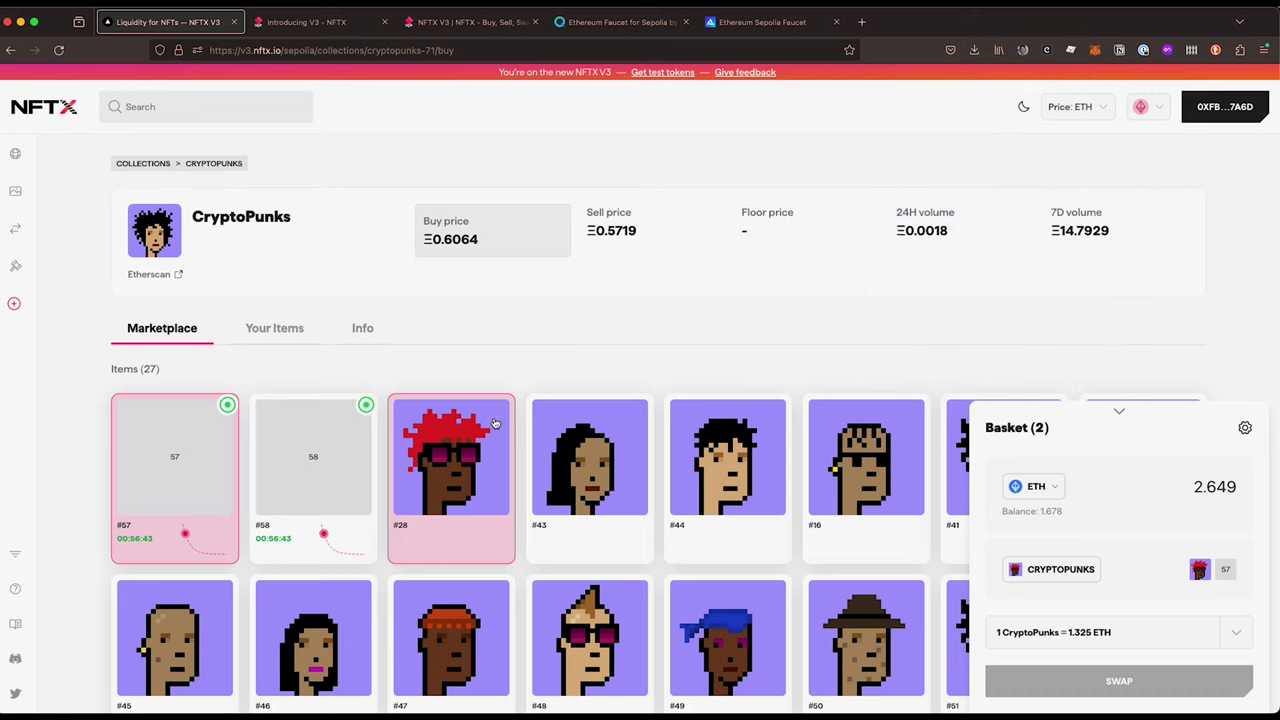
Remove #28 and #57 from the basket, flip the exchange rate, and review the quote details.
click(476, 453)
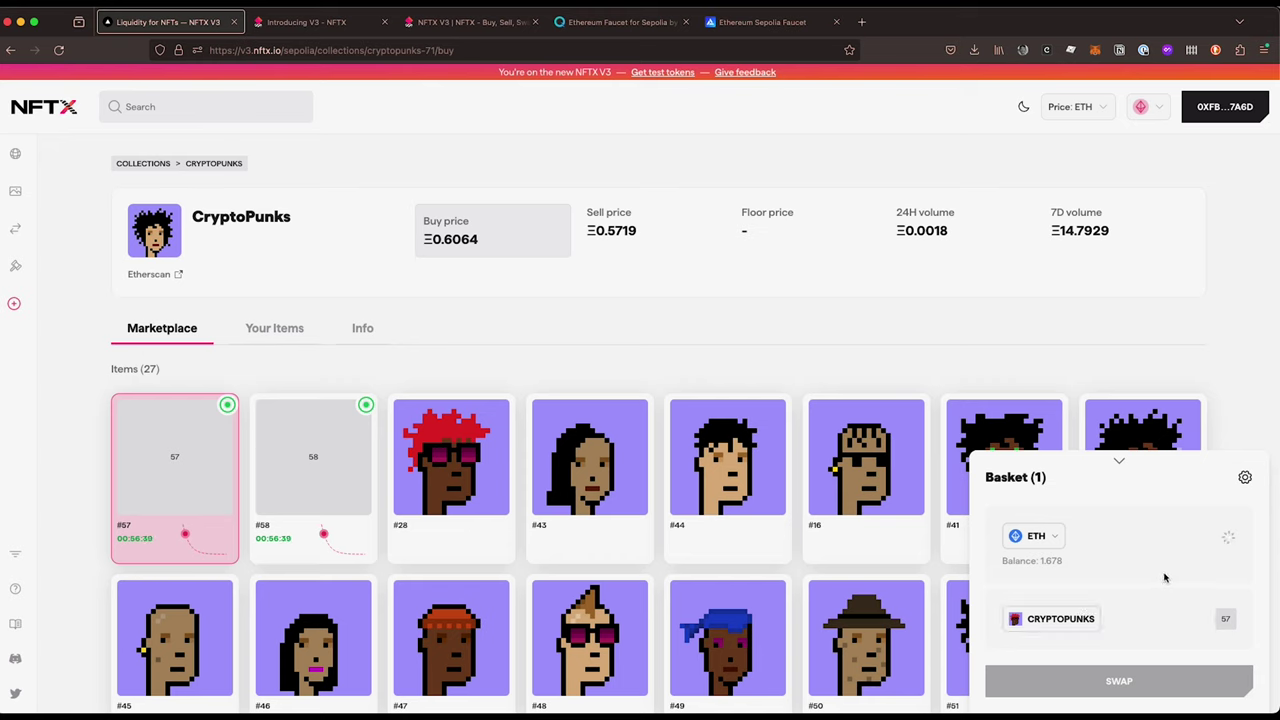
click(1077, 635)
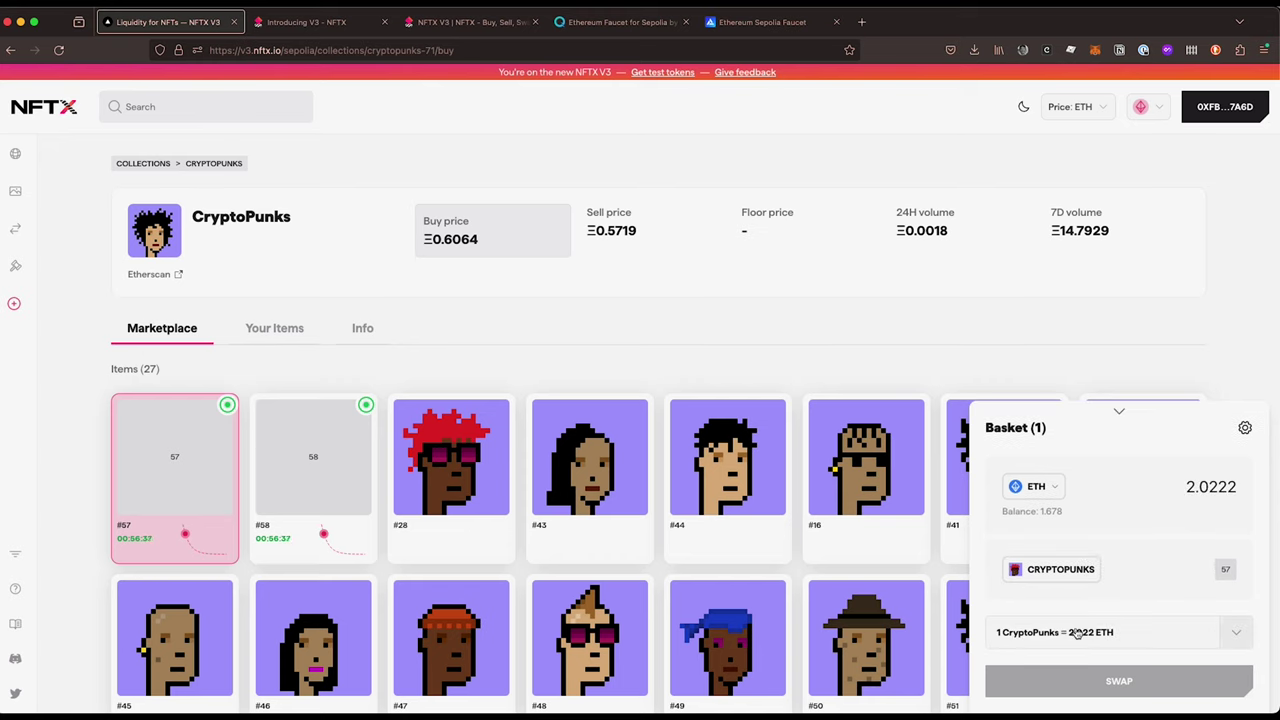
click(1236, 632)
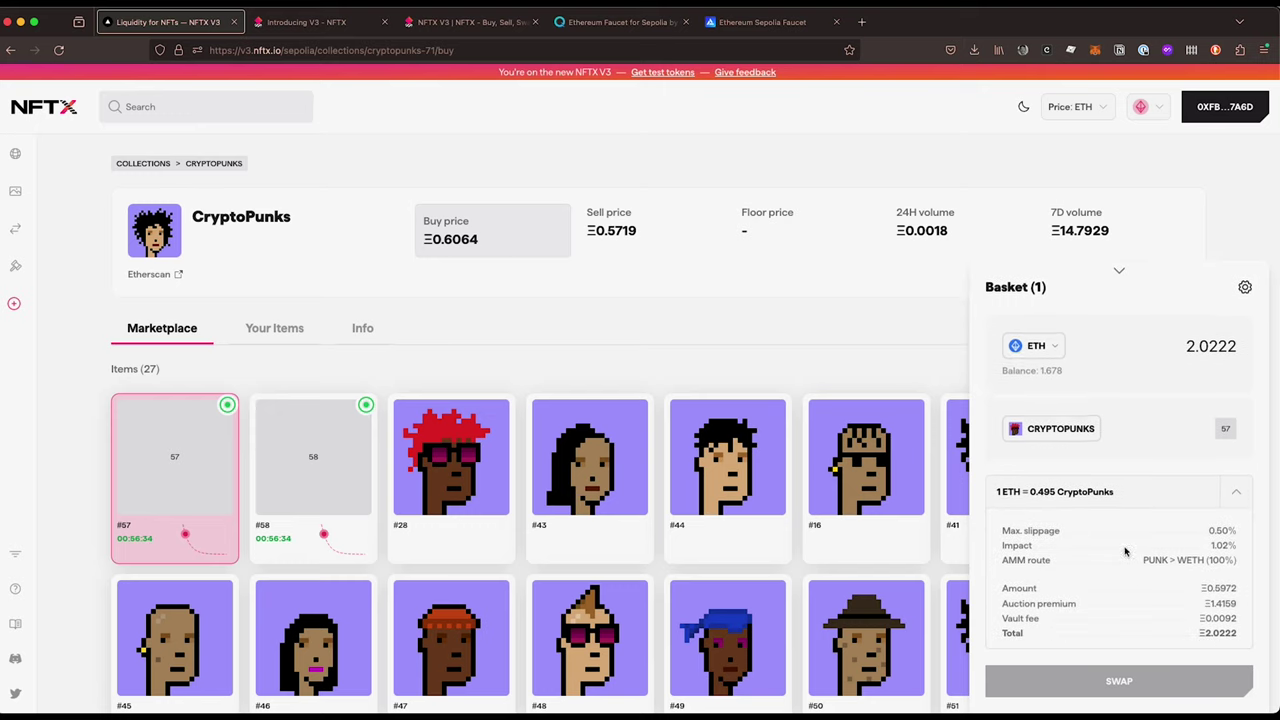
click(1180, 486)
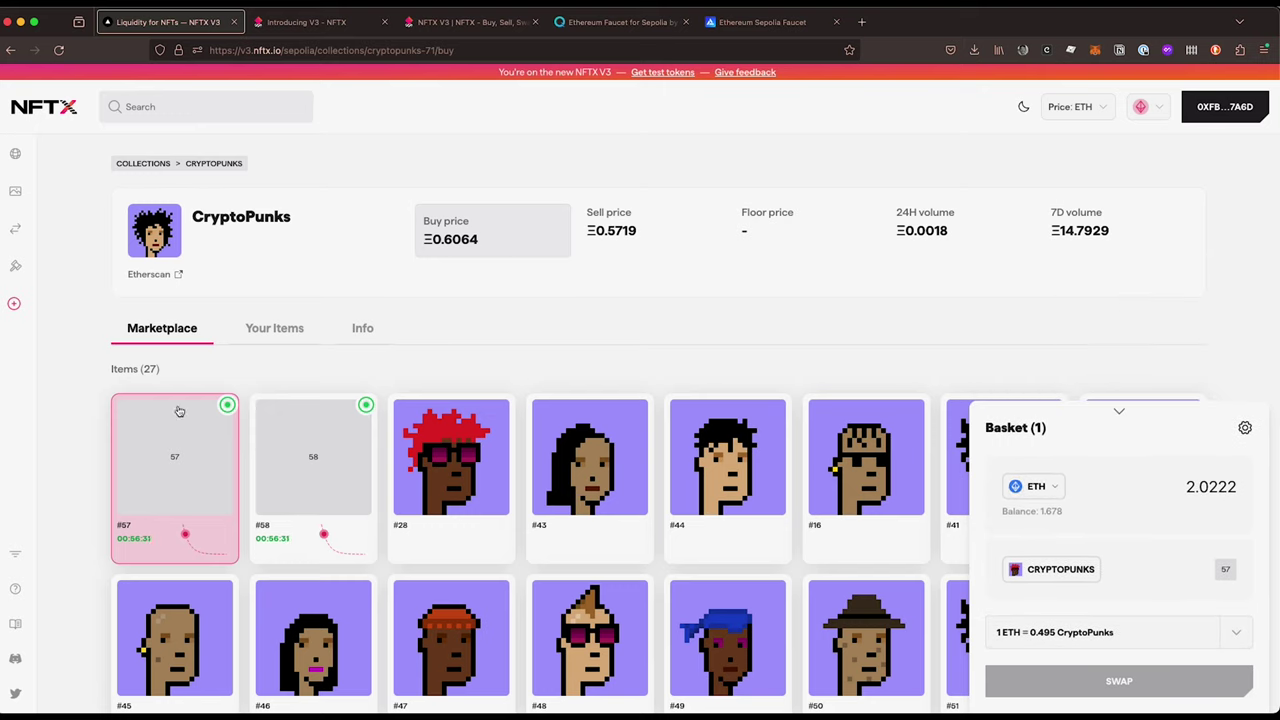
click(177, 416)
Buy CryptoPunk #28 for about 0.606 ETH, confirming in MetaMask.
click(463, 463)
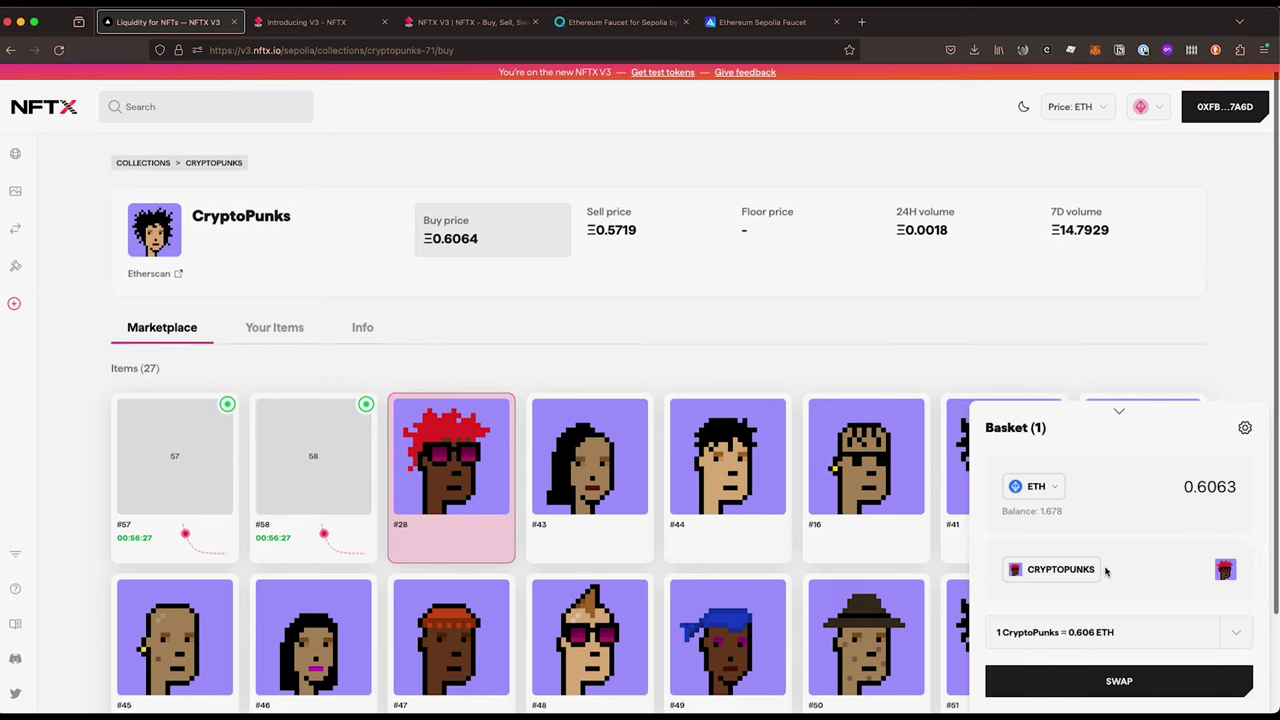
scroll(1090, 640, down, 1)
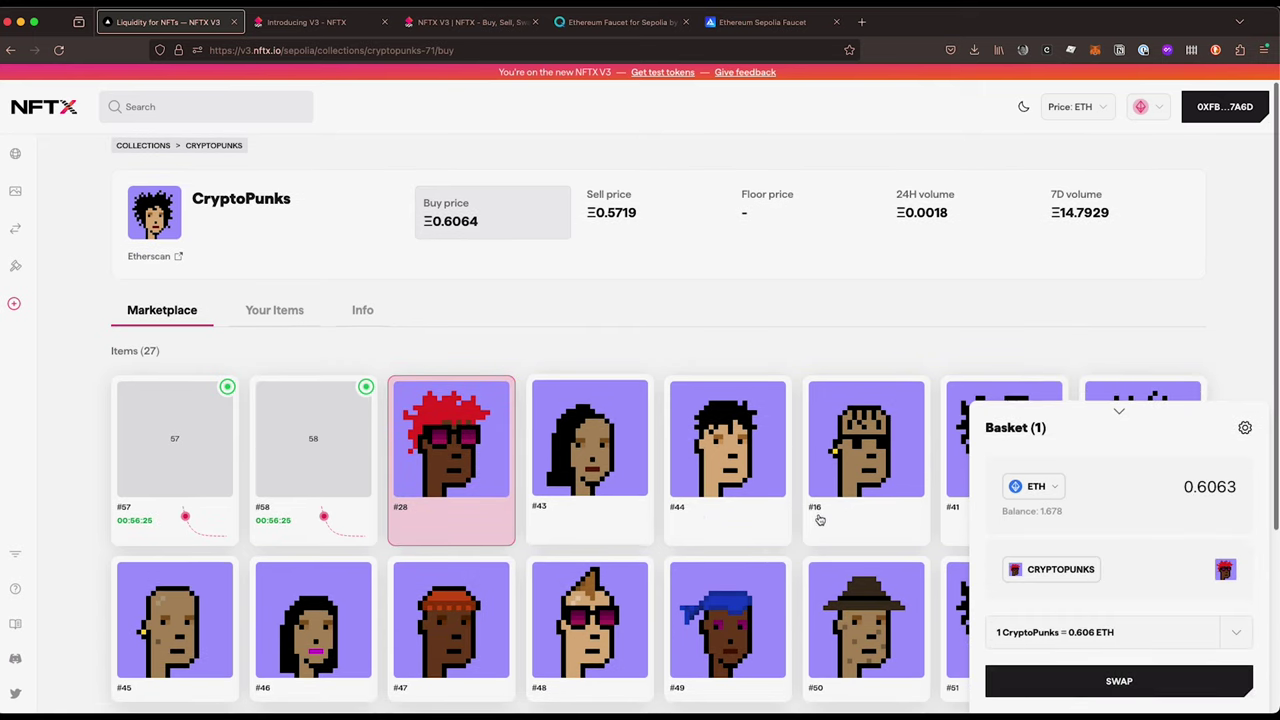
click(1127, 684)
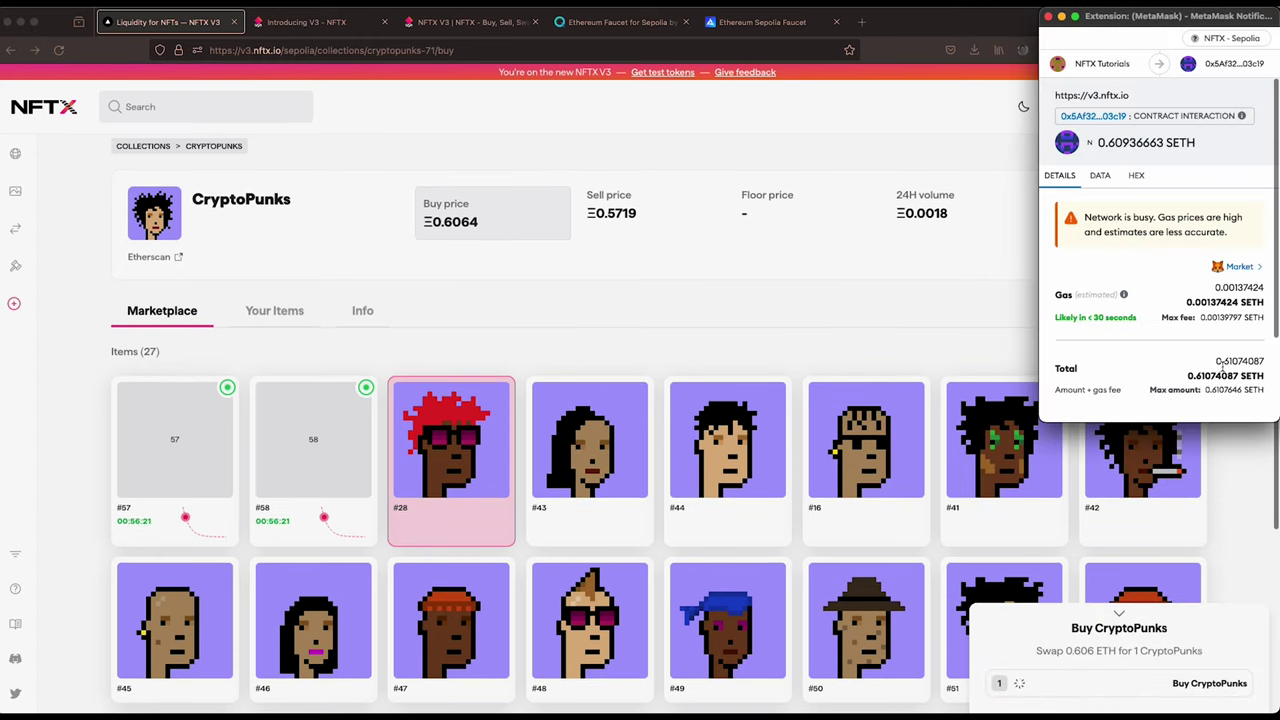
scroll(1200, 300, down, 3)
click(1219, 397)
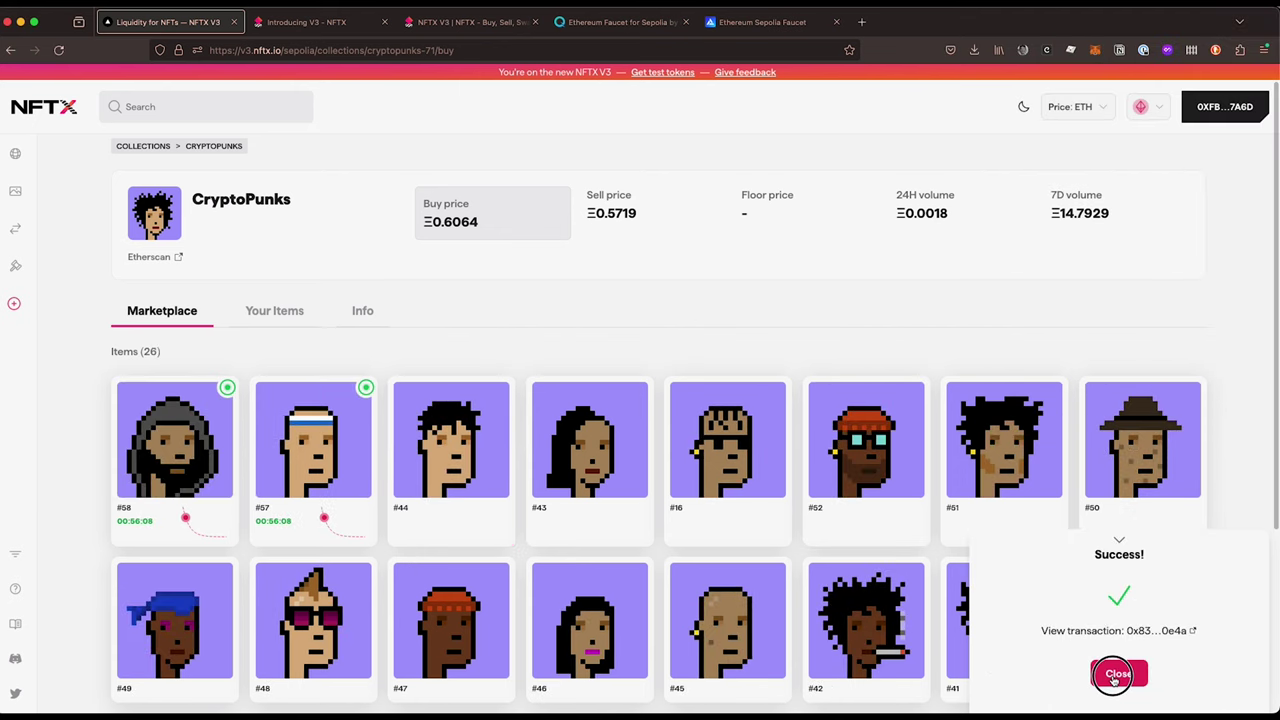
click(1116, 675)
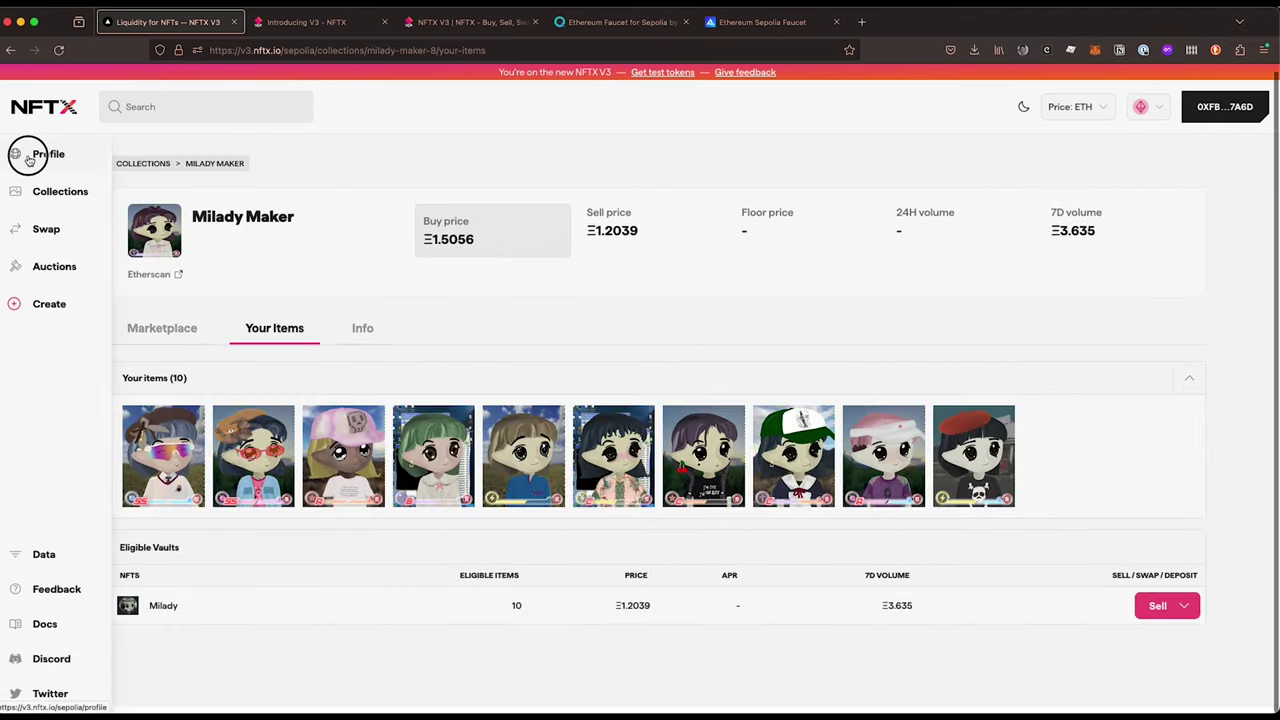
Open the Milady Maker holdings from the profile balances page.
click(18, 152)
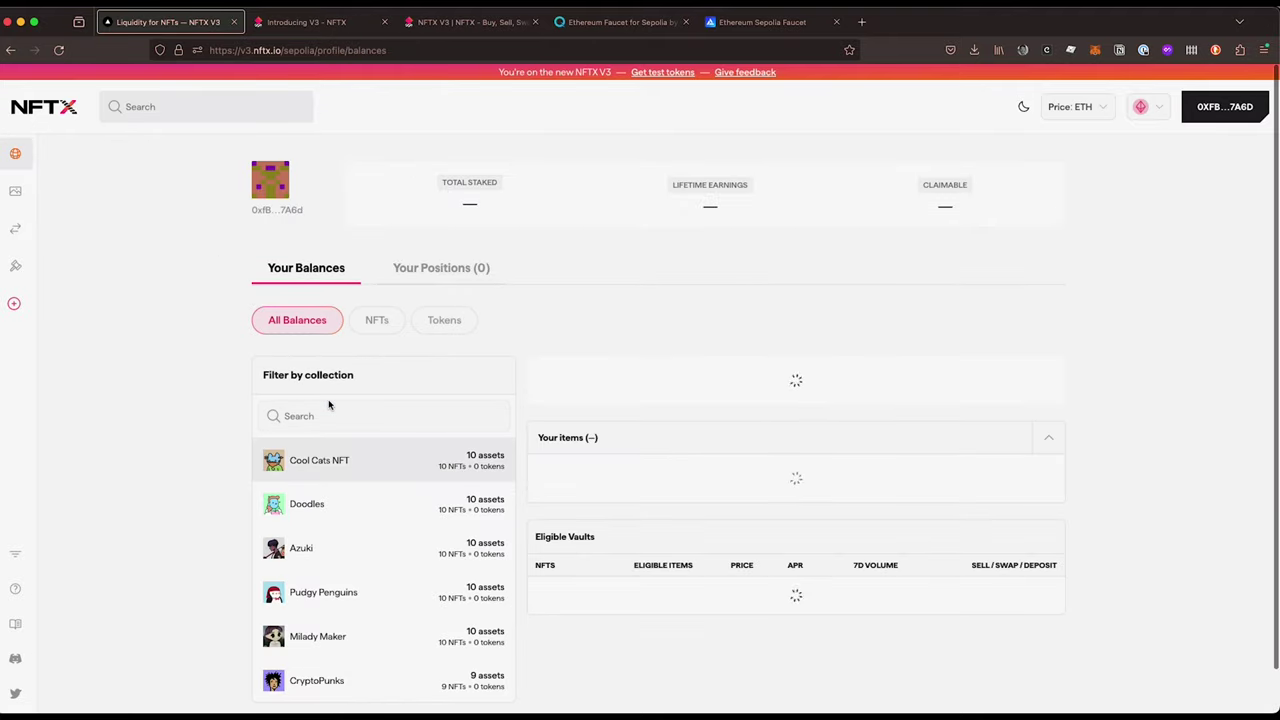
scroll(342, 577, down, 2)
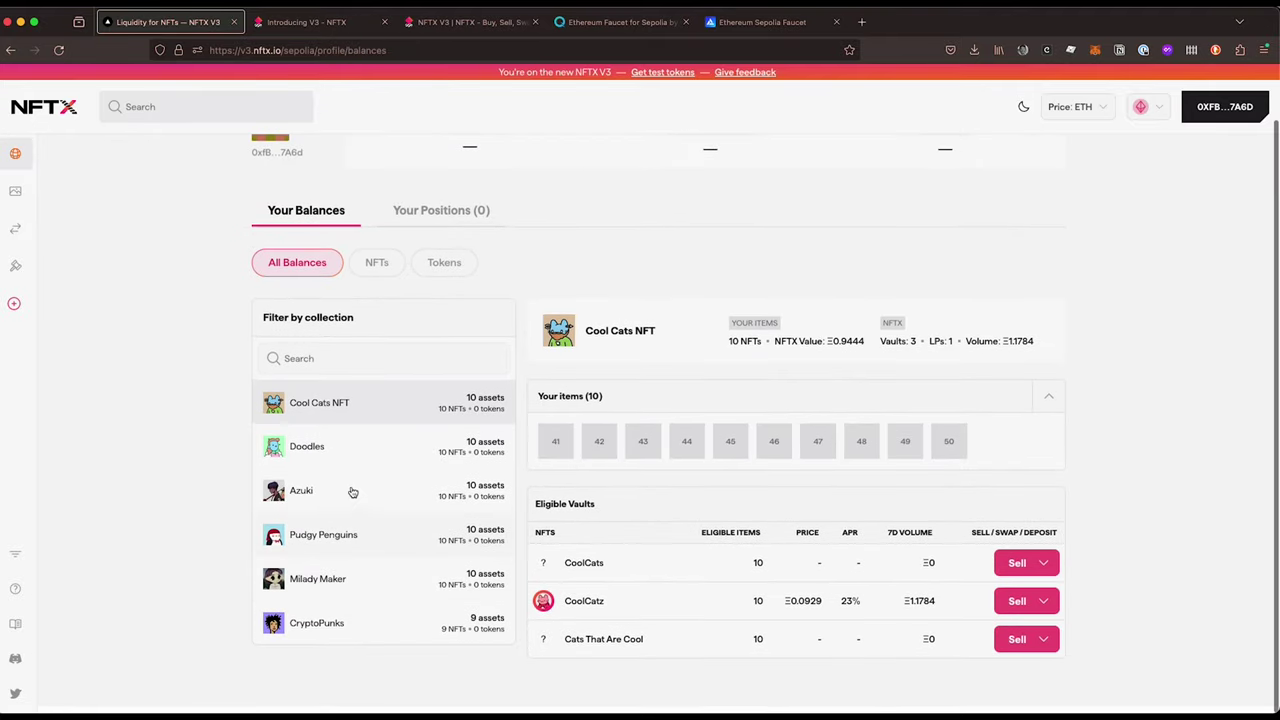
click(340, 593)
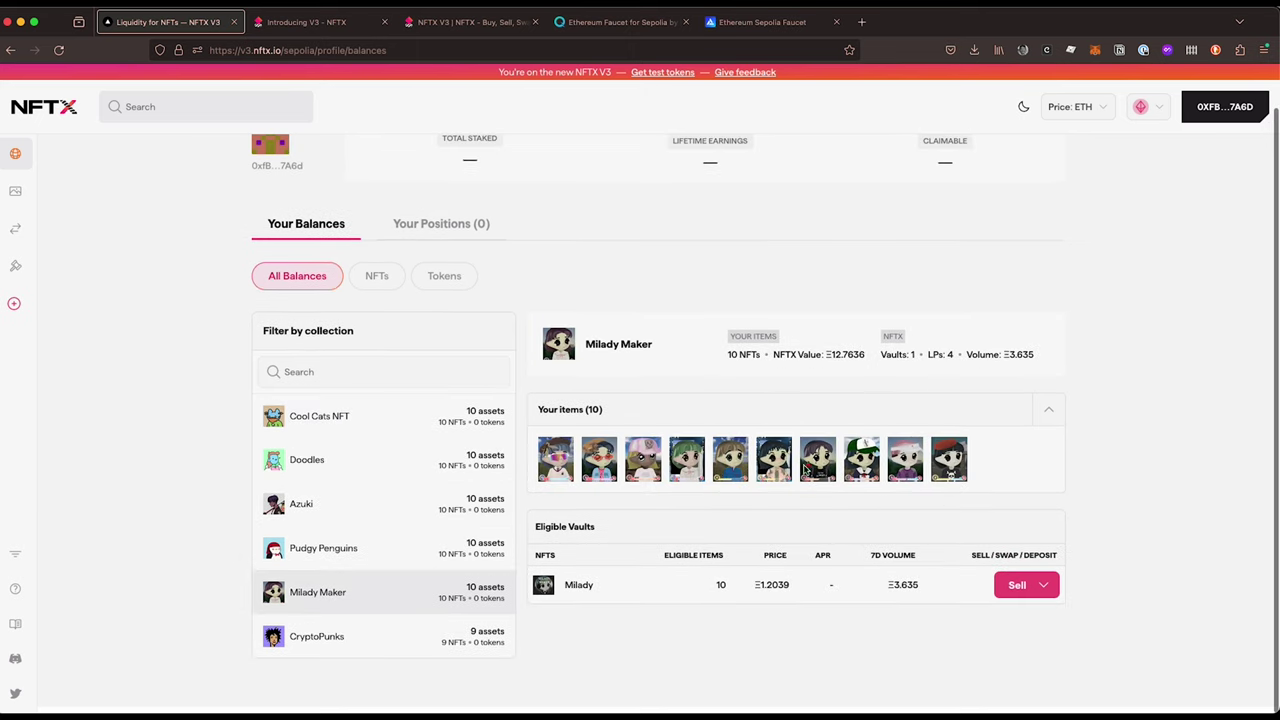
Choose Sell and select Milady NFTs 41 and 42 for a 1.2617 ETH sale.
click(1011, 595)
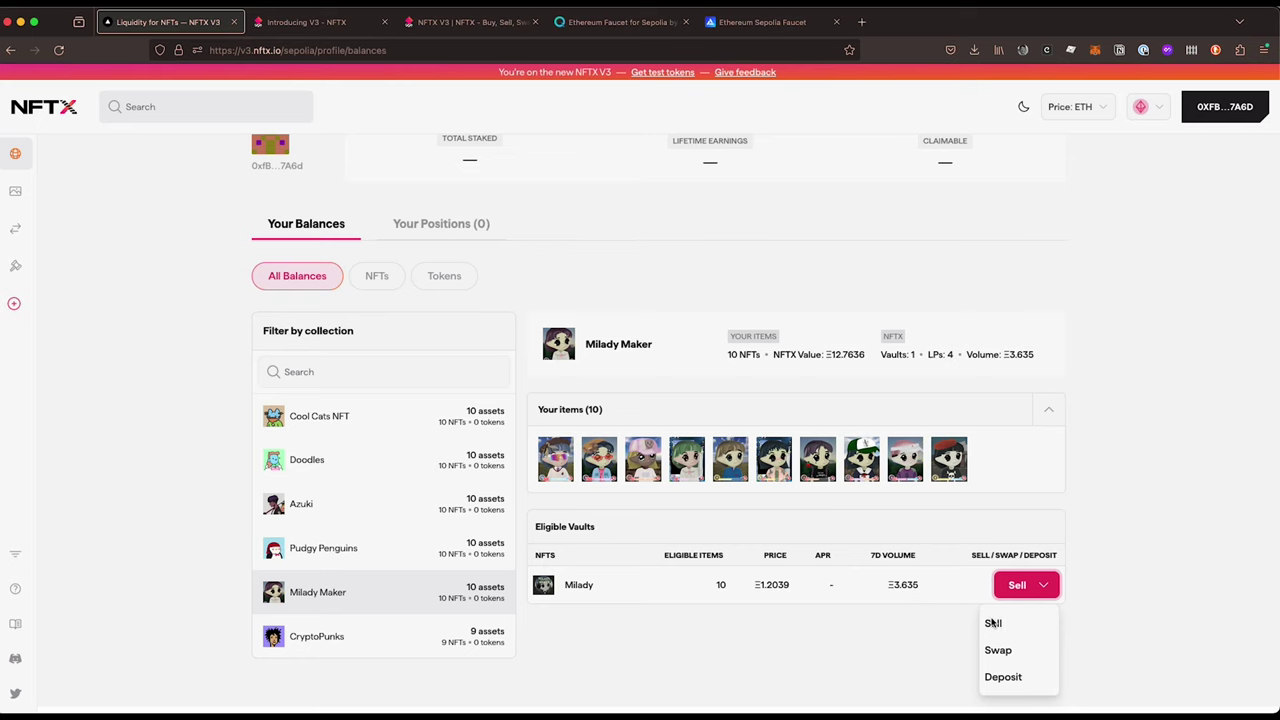
click(994, 626)
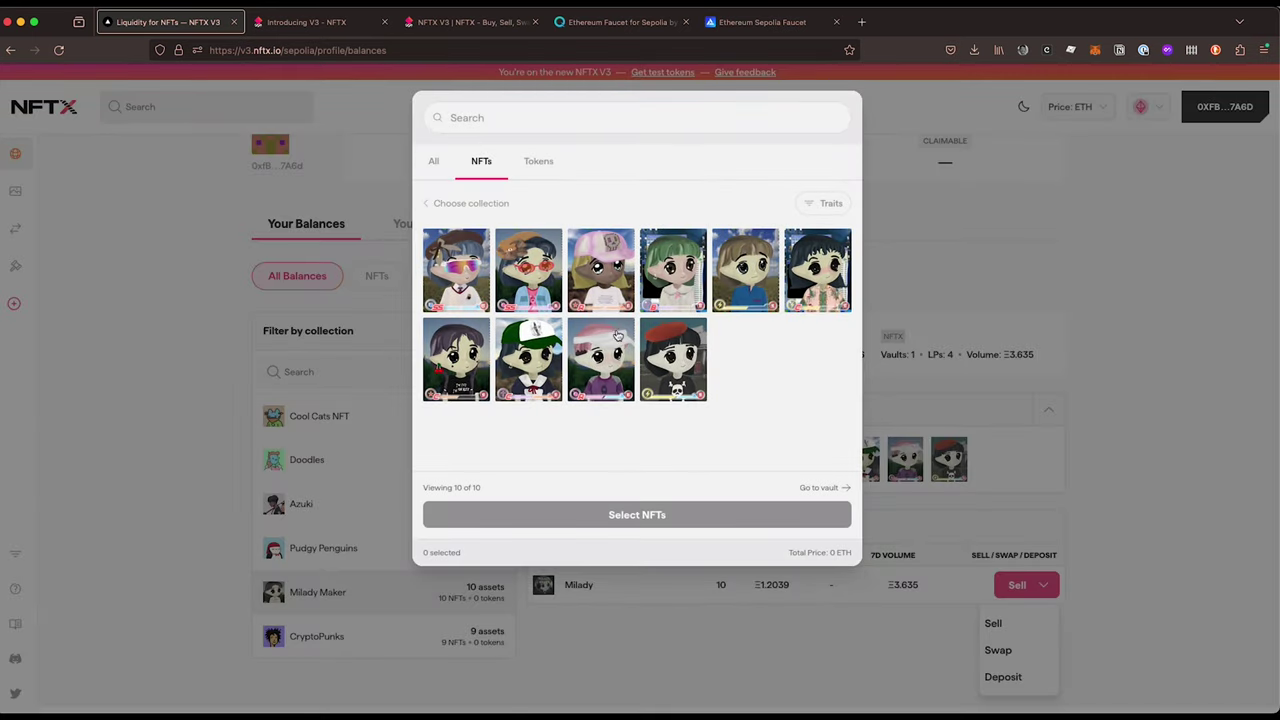
click(452, 240)
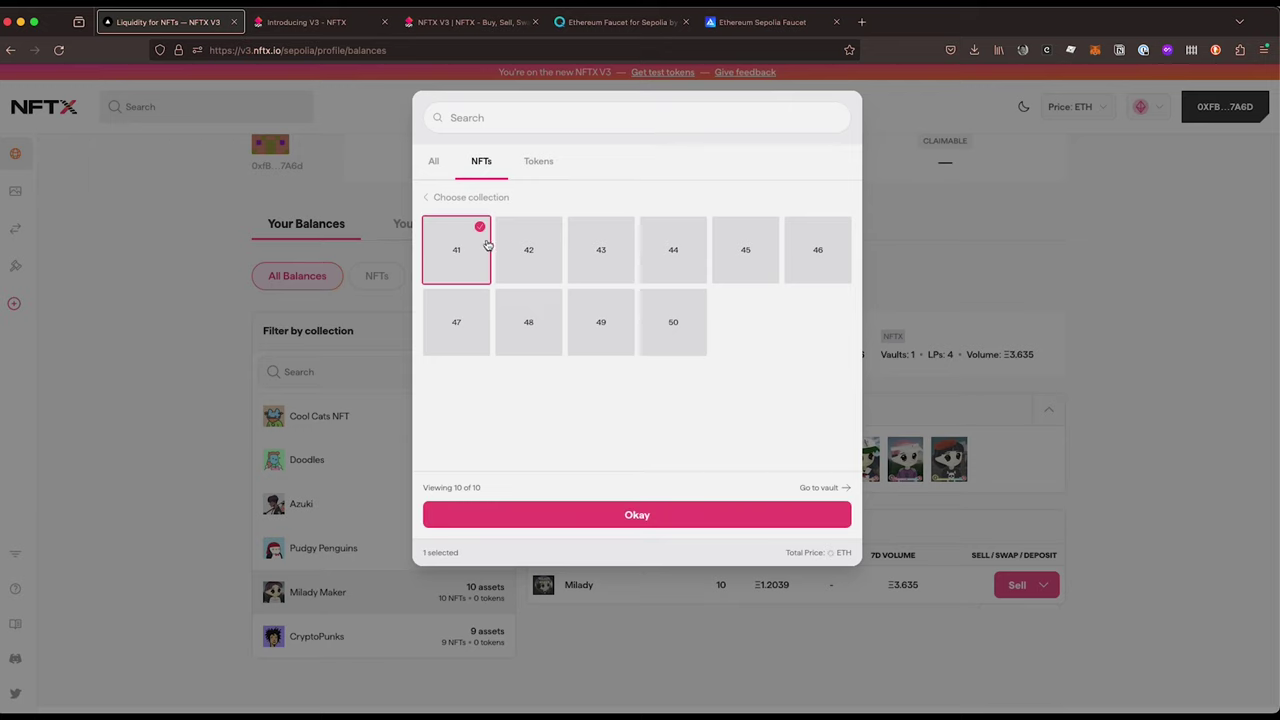
click(517, 251)
click(606, 515)
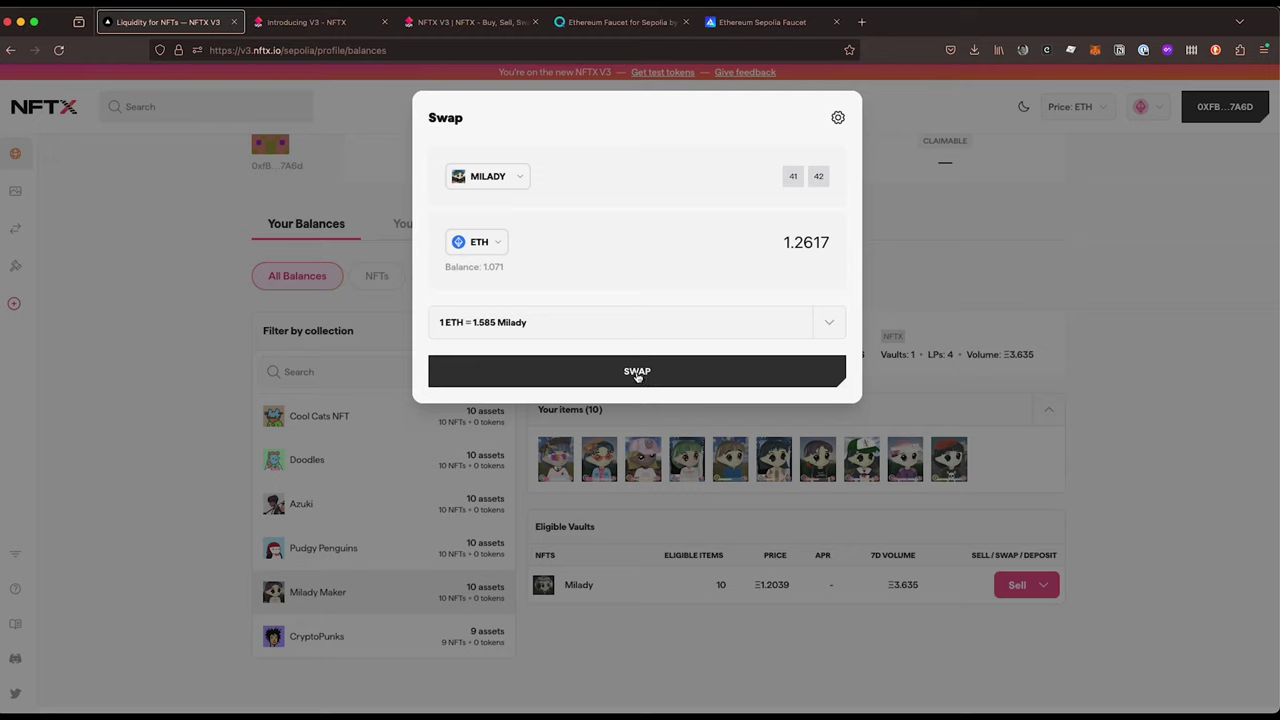
Swap Milady #41 and #42, approving access and confirming the sell in MetaMask.
click(782, 324)
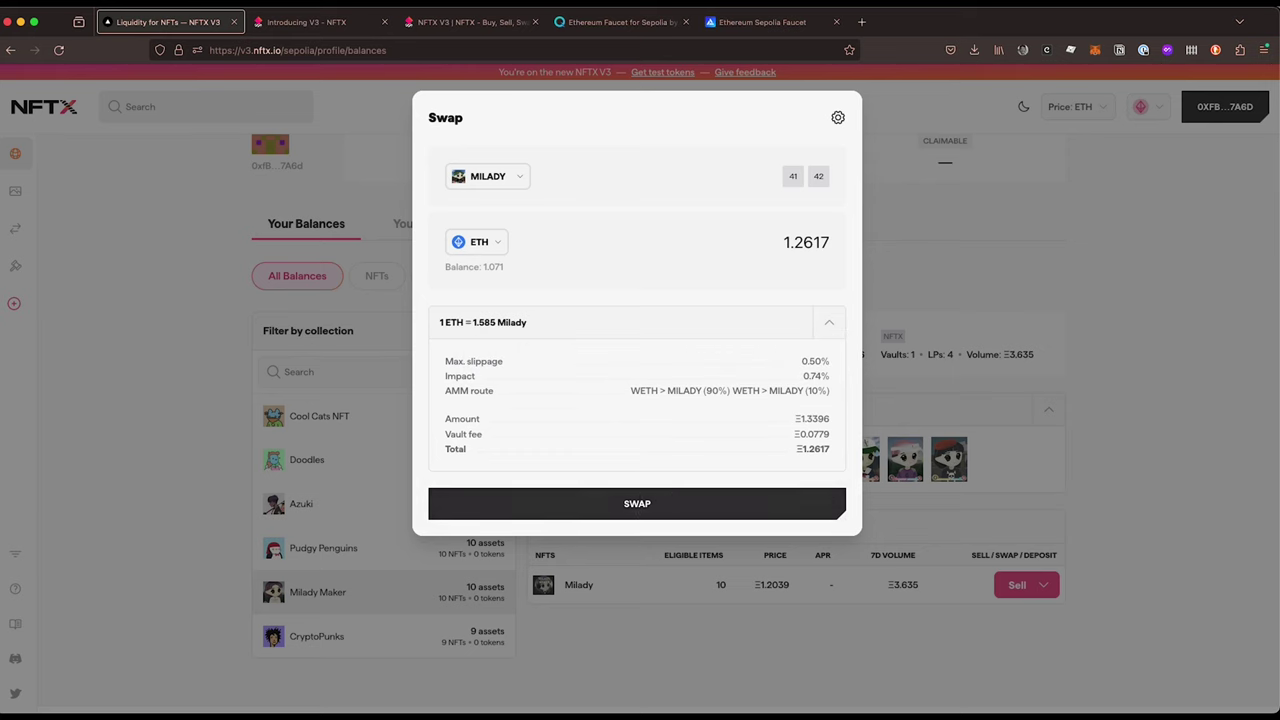
click(657, 505)
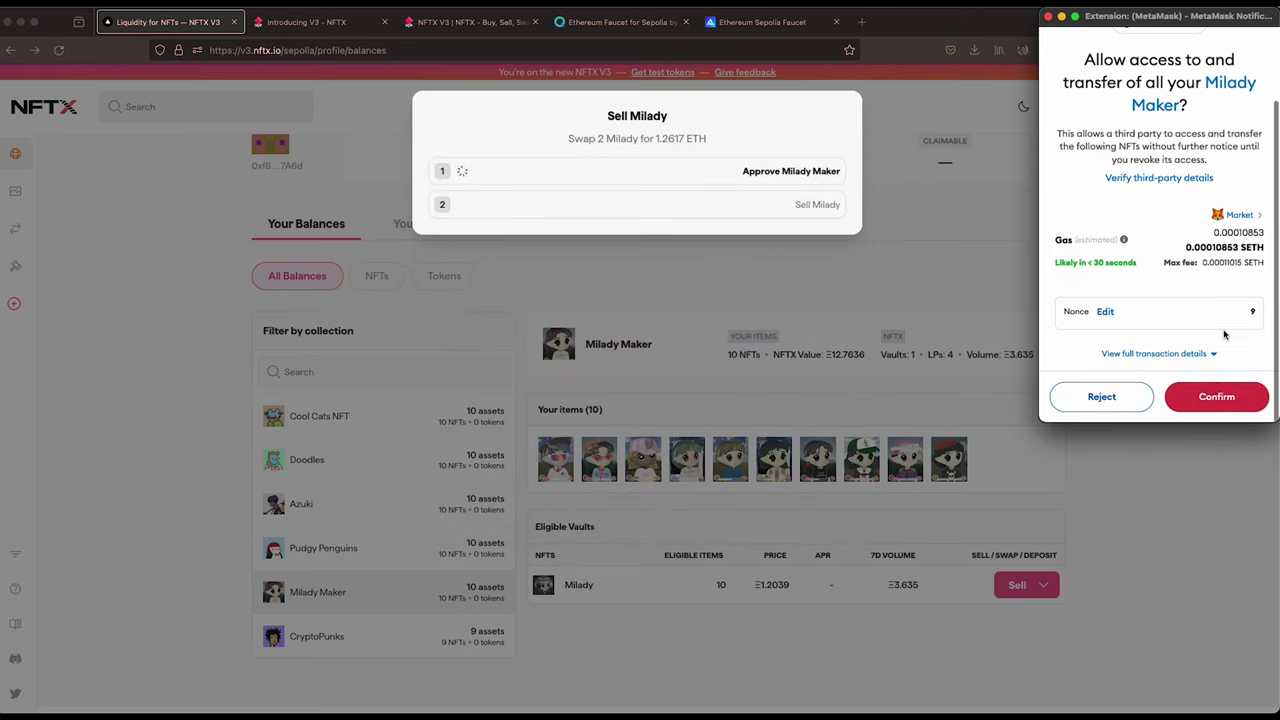
click(1207, 400)
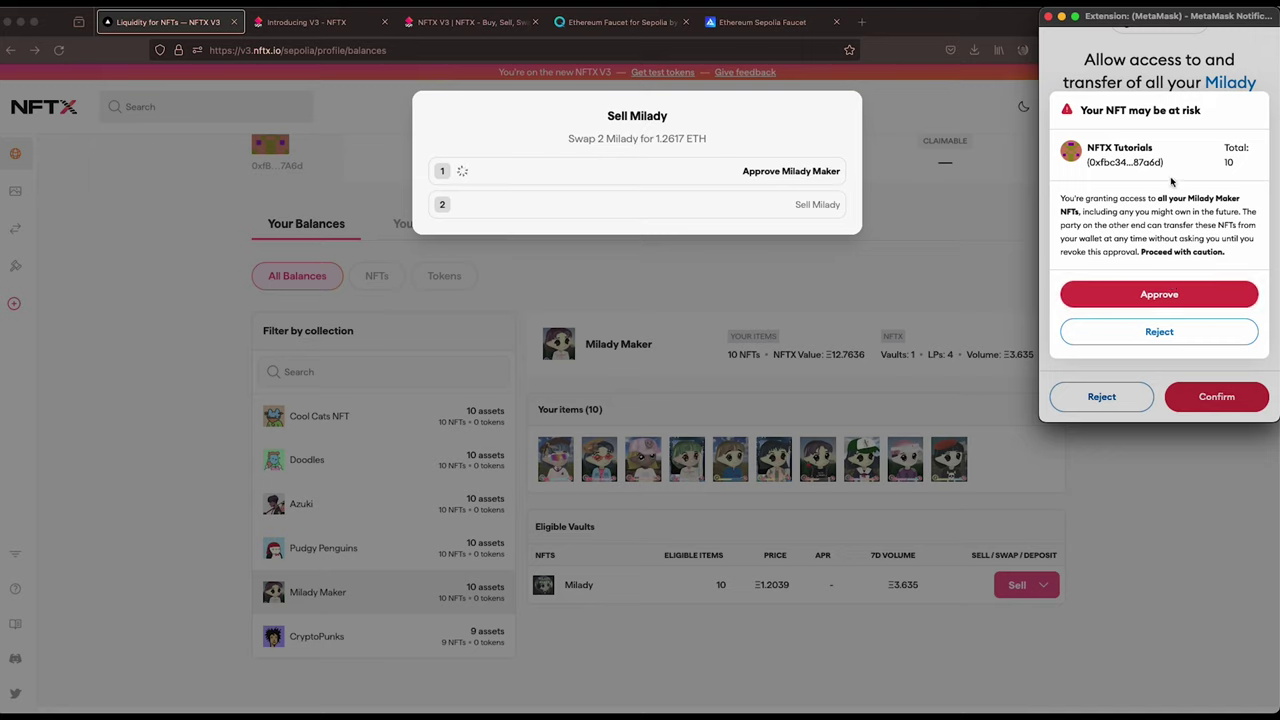
click(1163, 299)
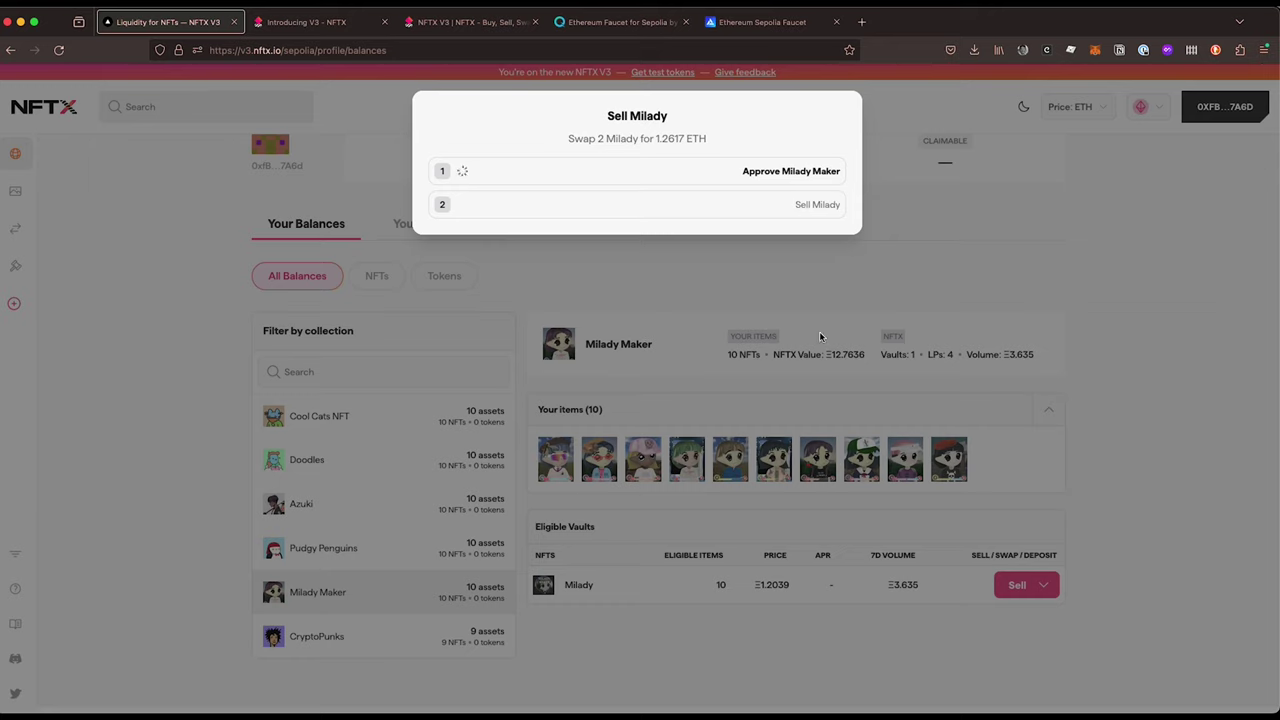
click(1196, 400)
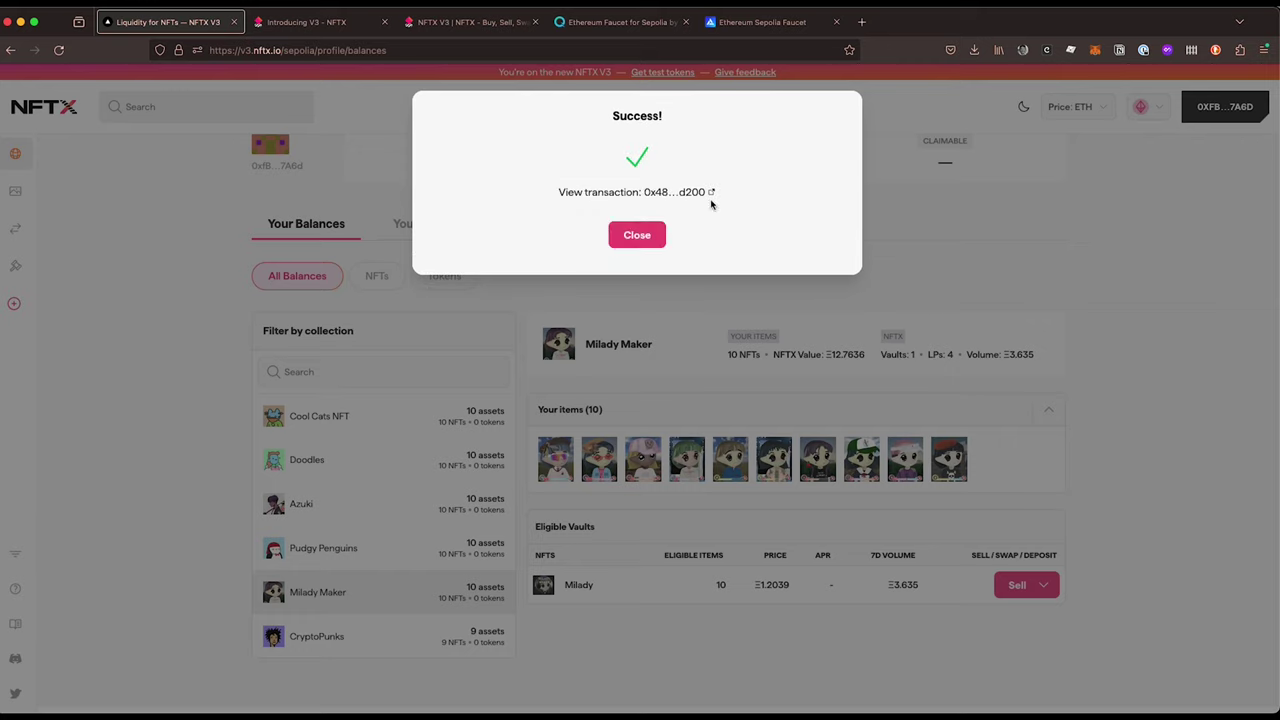
click(630, 240)
Check the MetaMask wallet balance now reading 2.3309 SETH.
click(1095, 49)
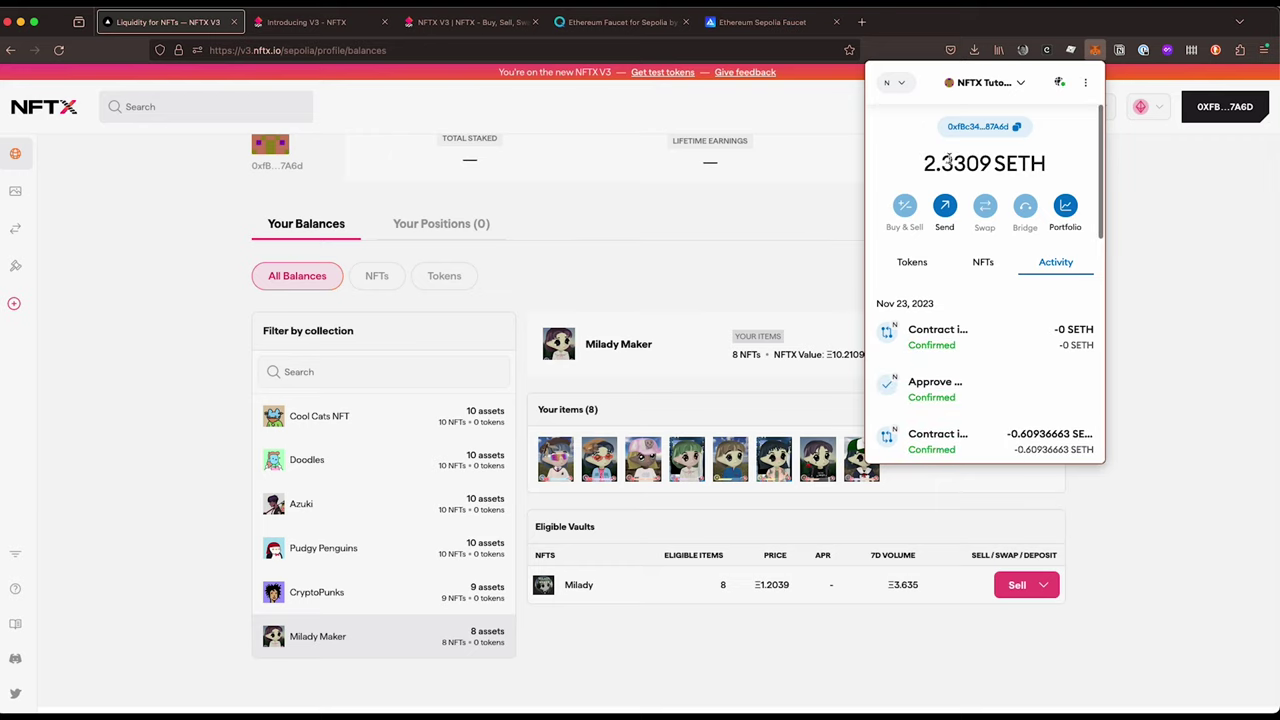
drag(944, 163, 986, 166)
click(1005, 165)
click(743, 200)
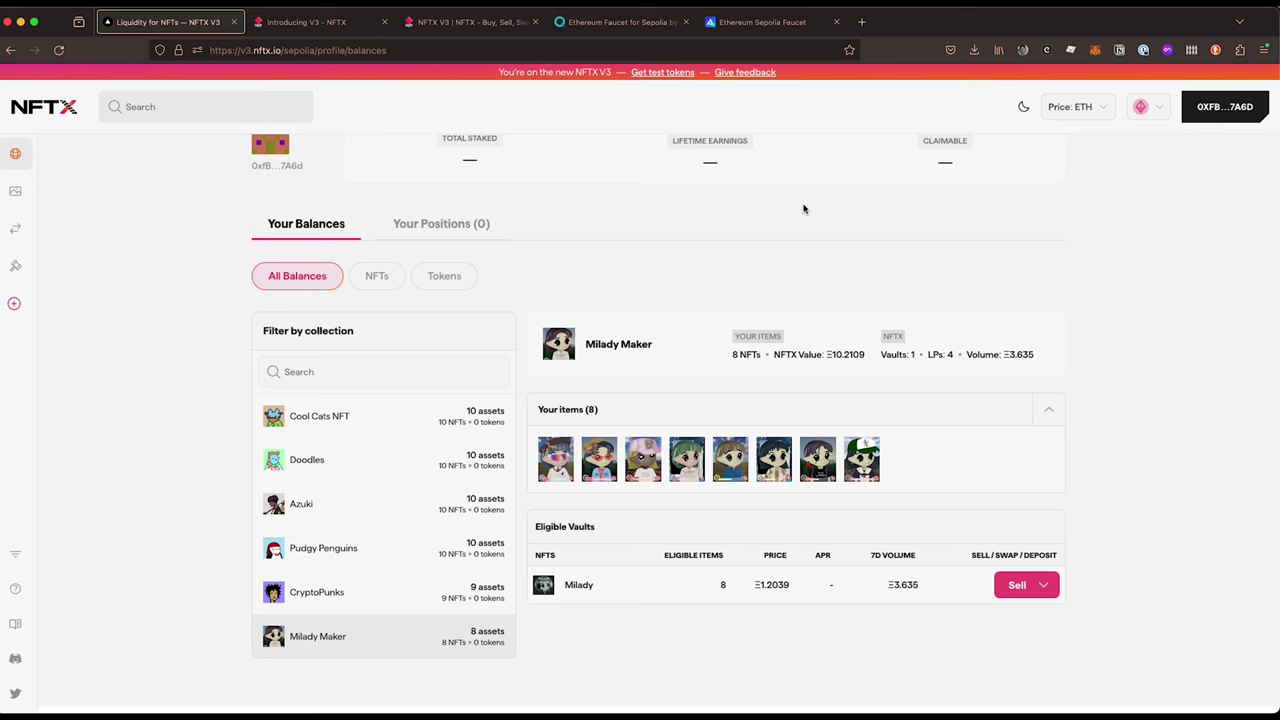
scroll(846, 365, up, 1)
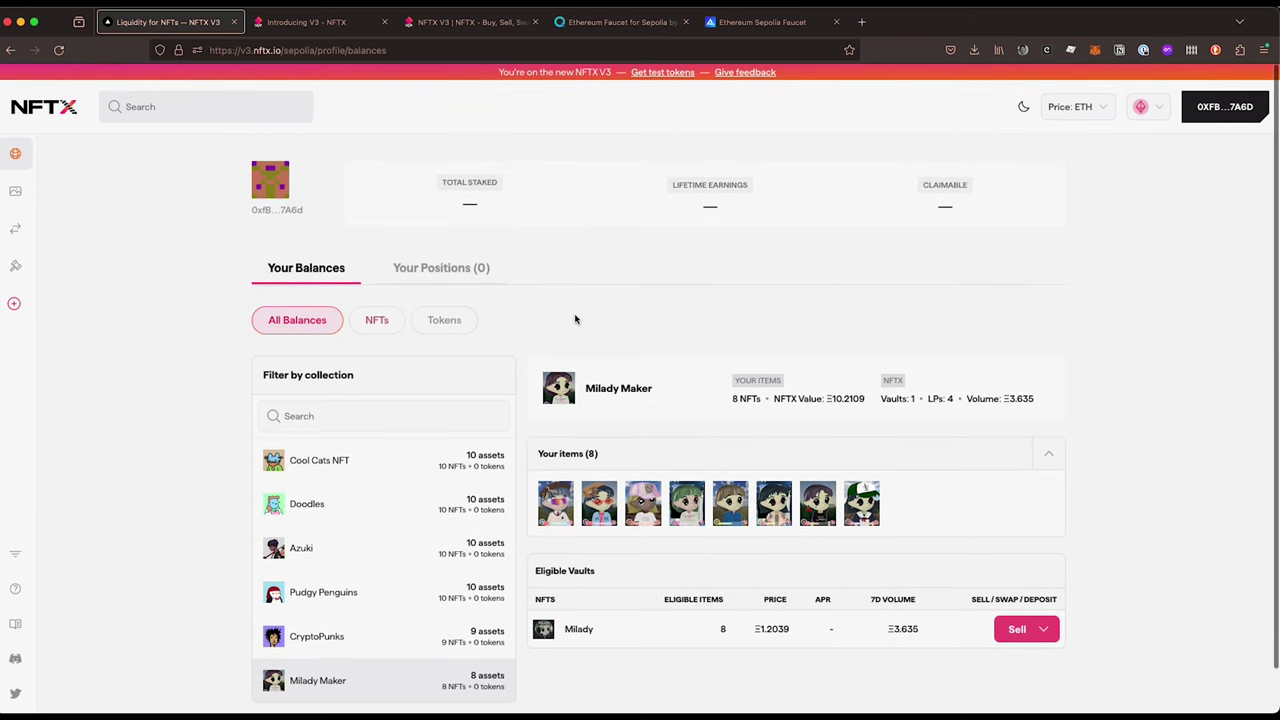
Show the Collections page, where Milady Maker has 19 listings from Ξ1.3224.
click(22, 191)
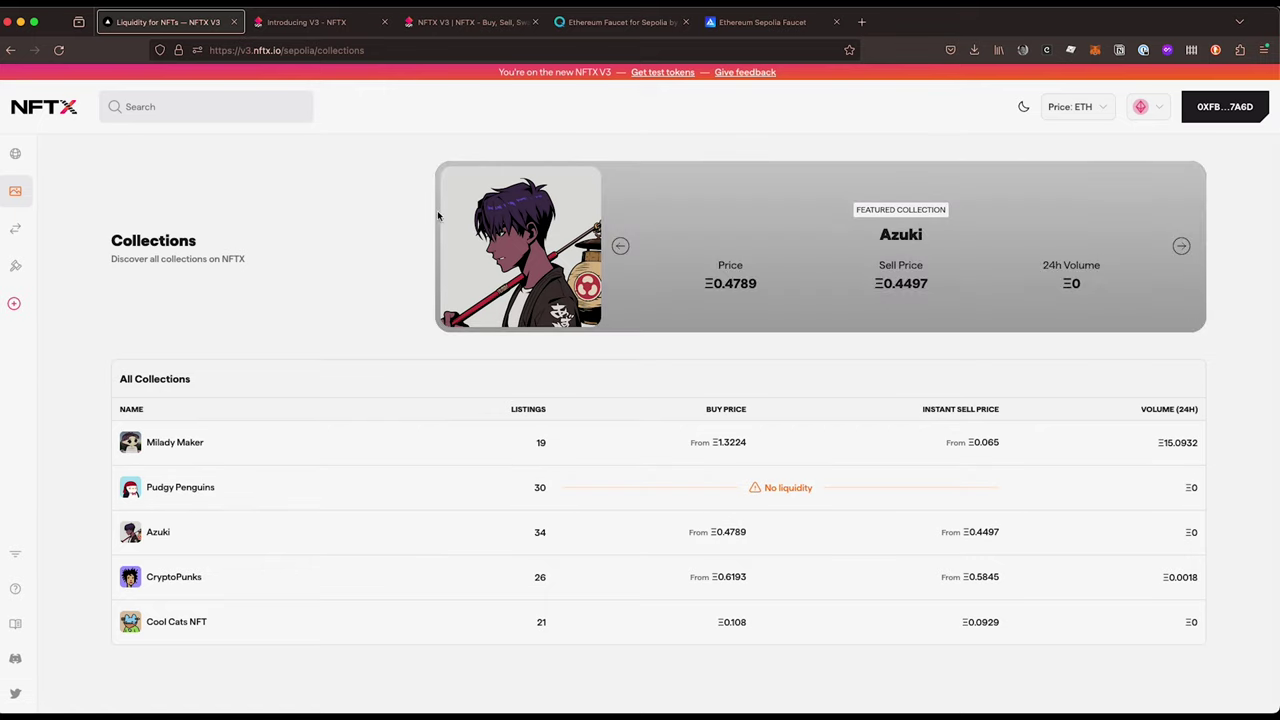
mouse_move(16, 665)
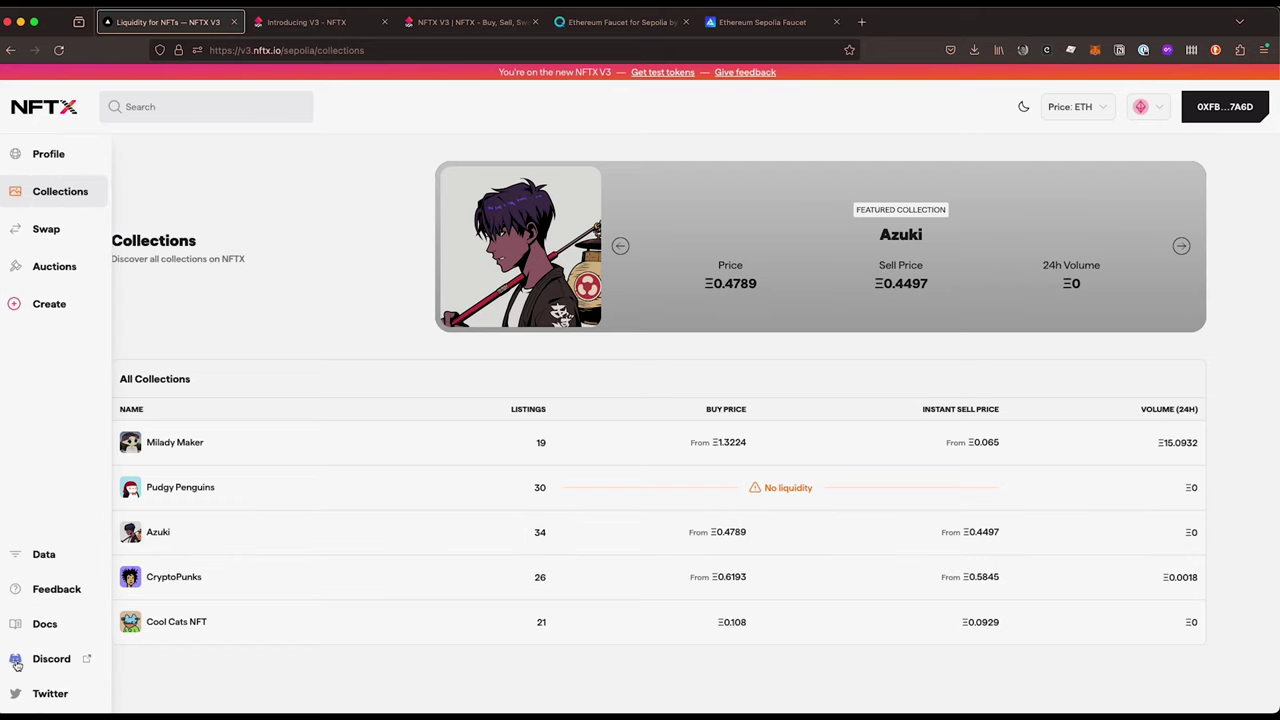